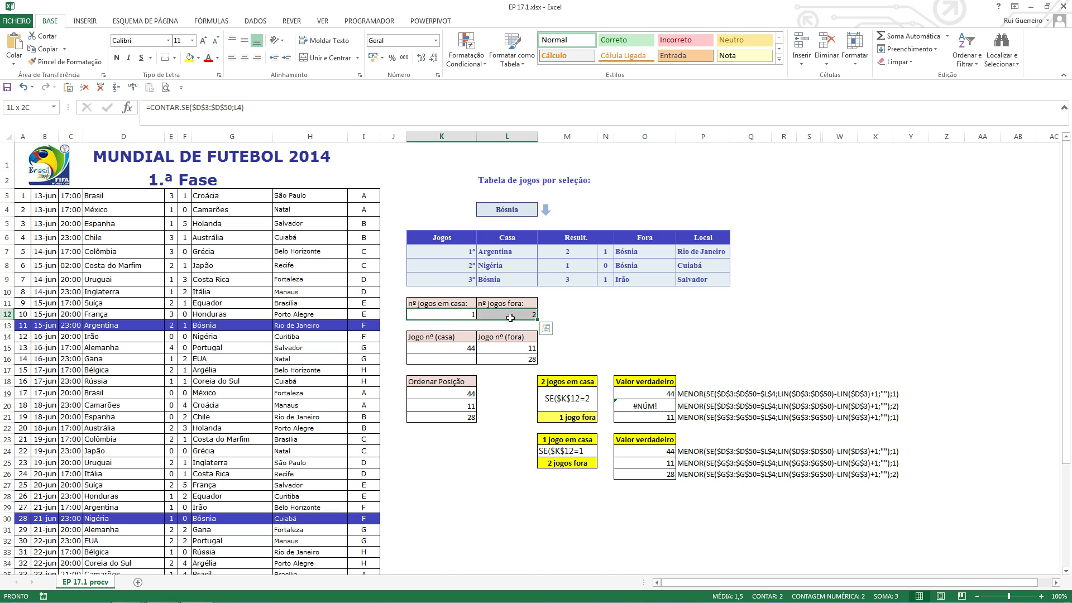
- Examine the formulas for the home and away game numbers in K15:L16 and the selected team in L4
click(464, 350)
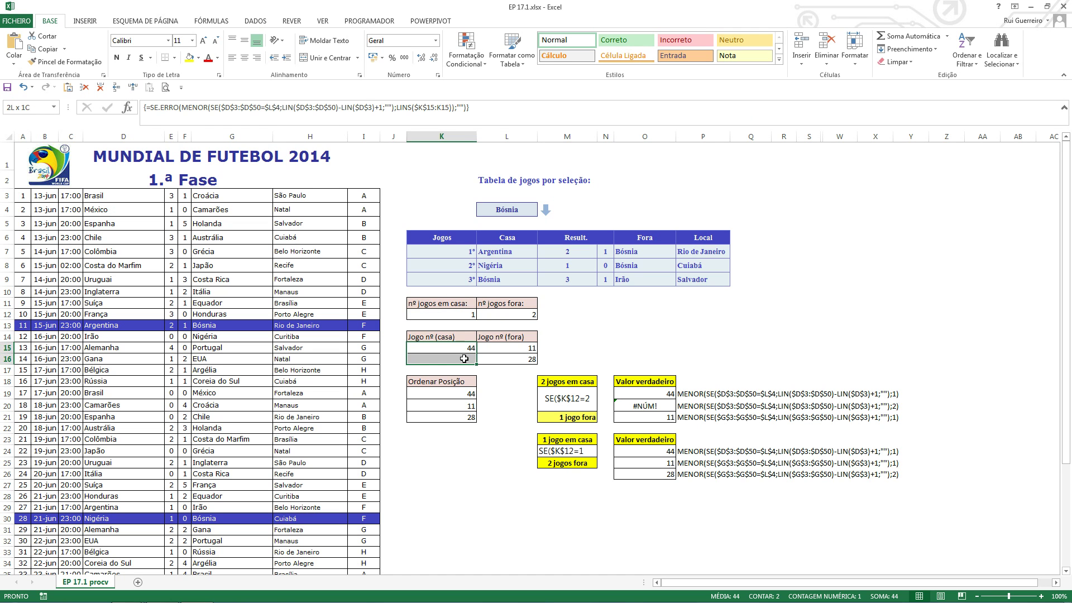
key(Right)
key(shift+Down)
drag(461, 349, 461, 355)
click(456, 347)
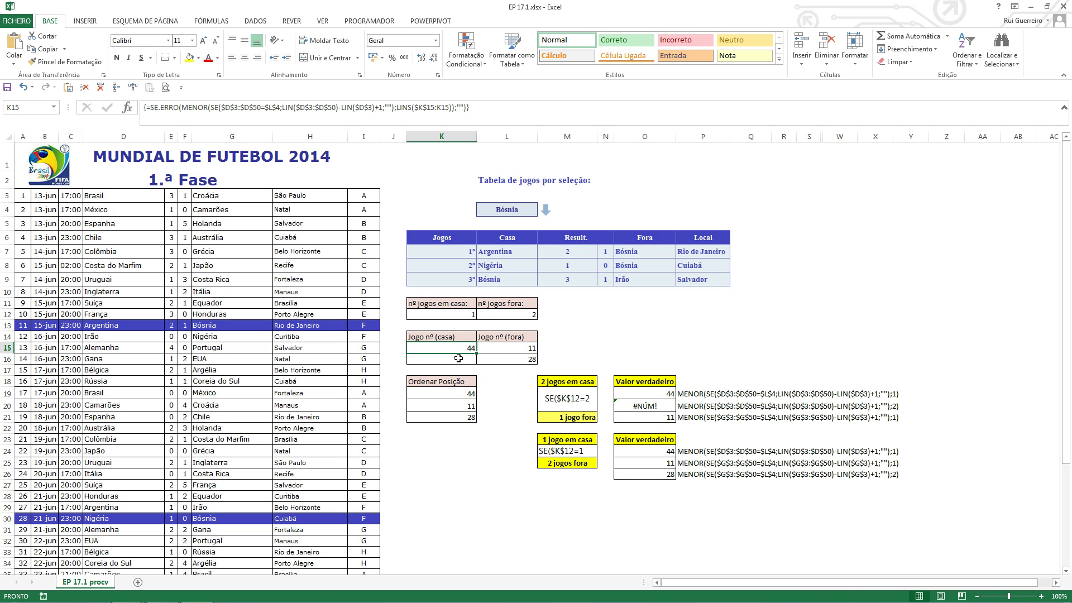
click(515, 210)
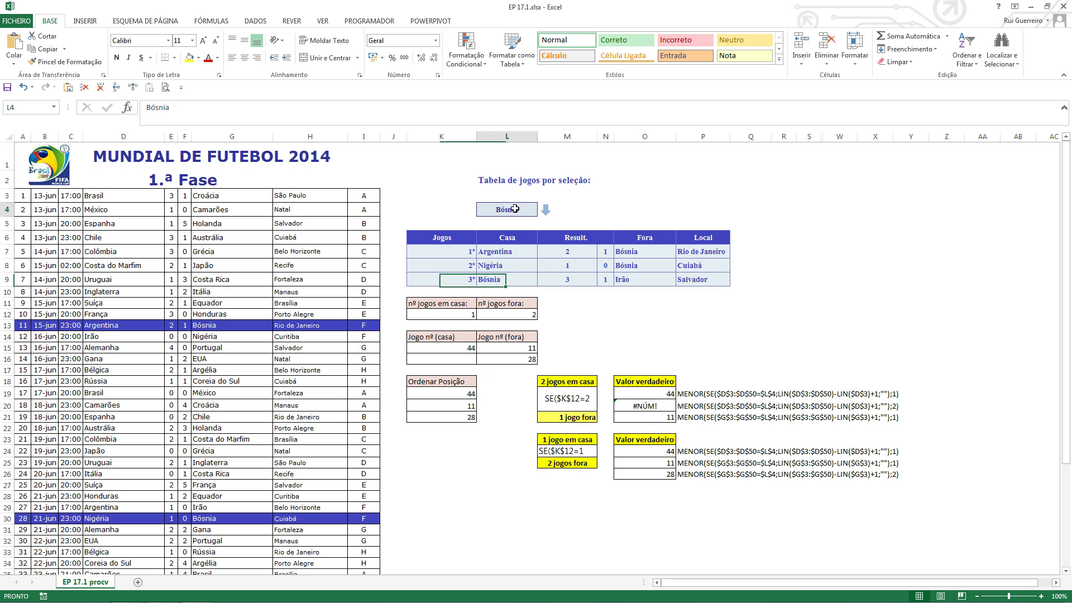
click(455, 350)
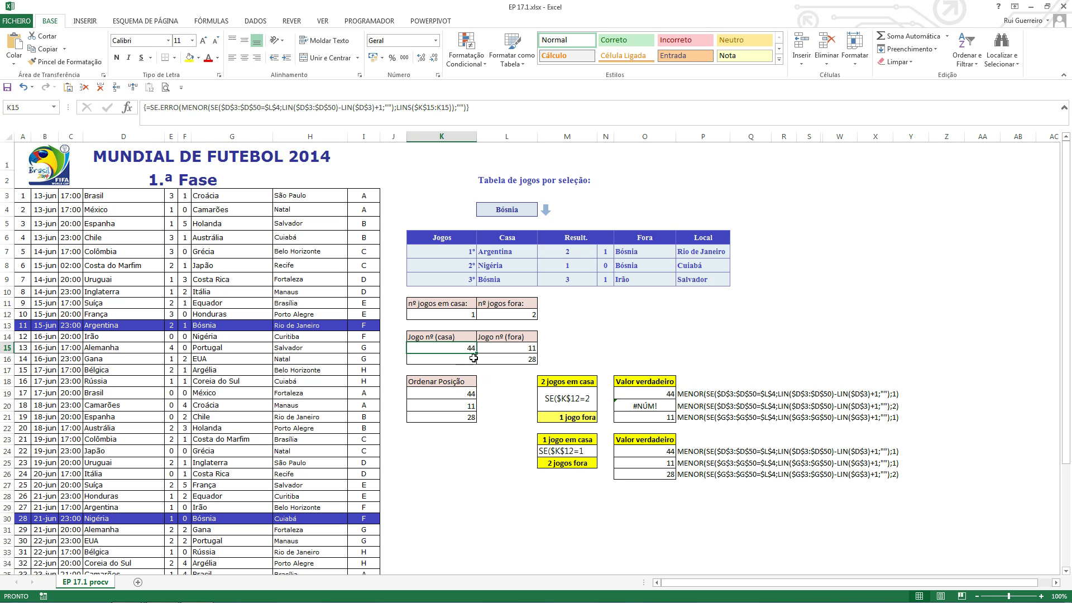
click(469, 358)
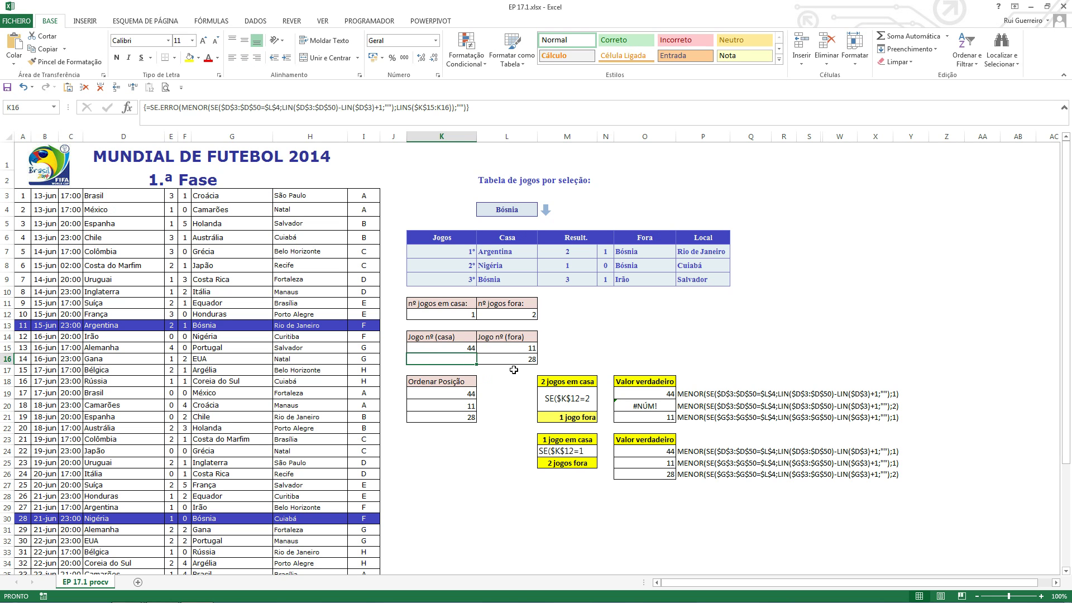
click(510, 351)
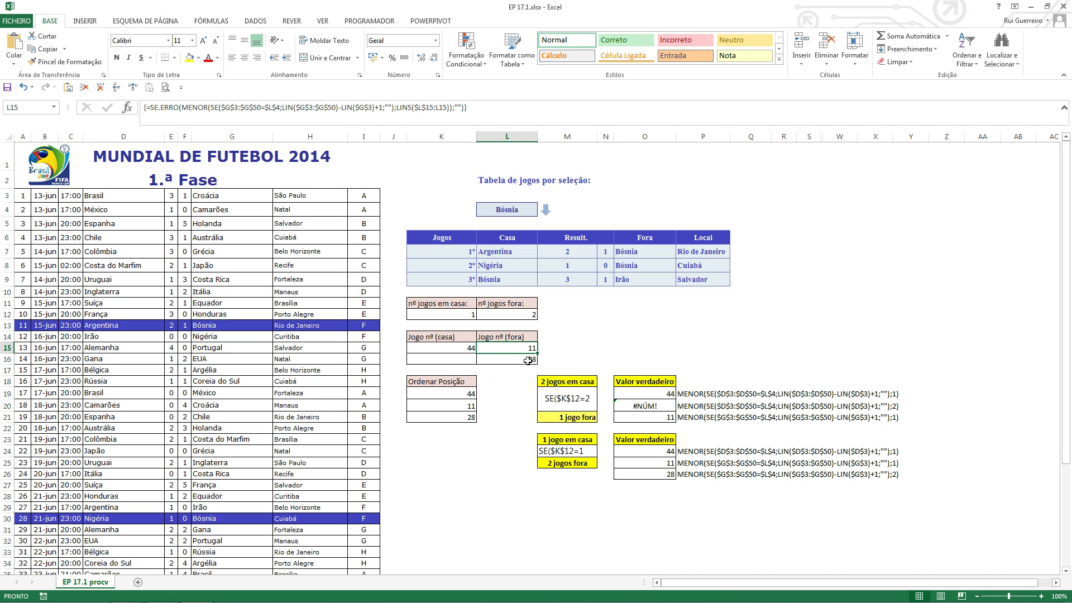
click(502, 361)
- Examine the Ordenar Posição formulas in K19:K21, the SE($K$12=2 condition and the home-game count in K12
click(511, 405)
click(458, 394)
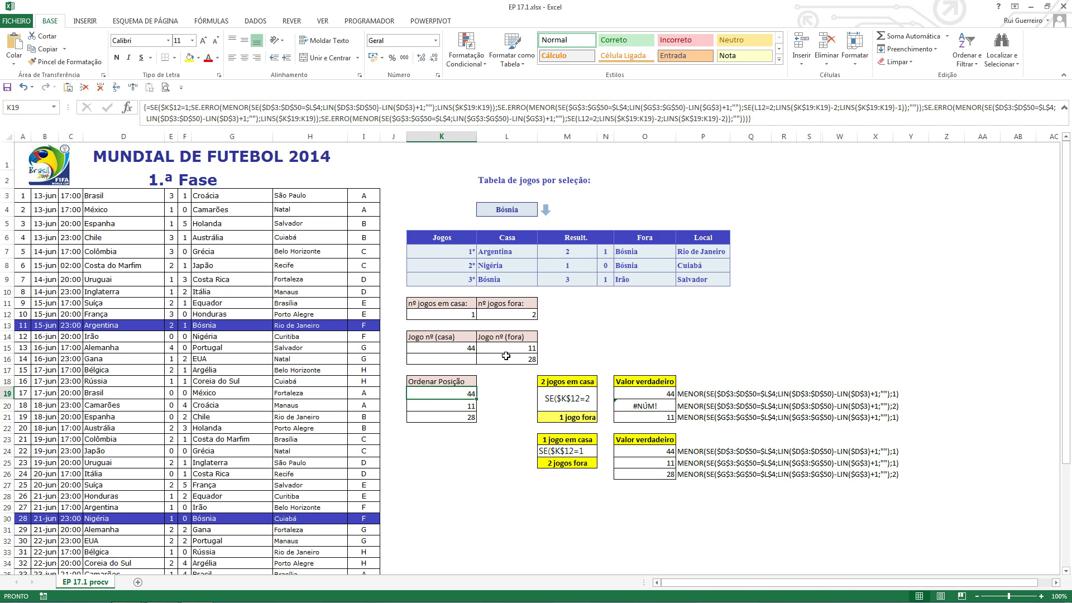
drag(453, 338, 502, 361)
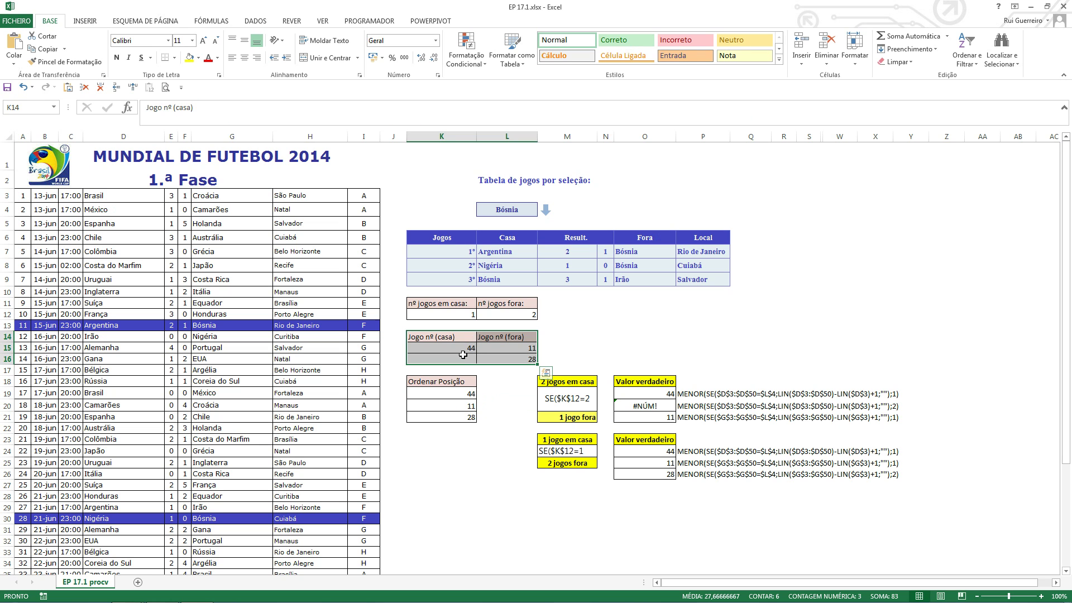
drag(451, 382, 459, 417)
click(456, 393)
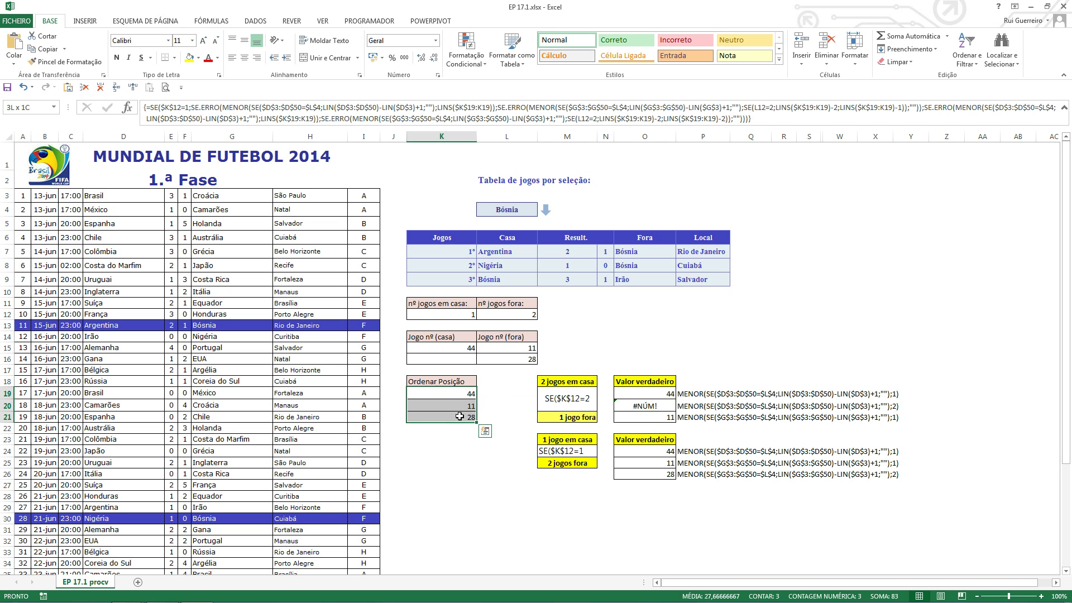
click(475, 448)
click(493, 398)
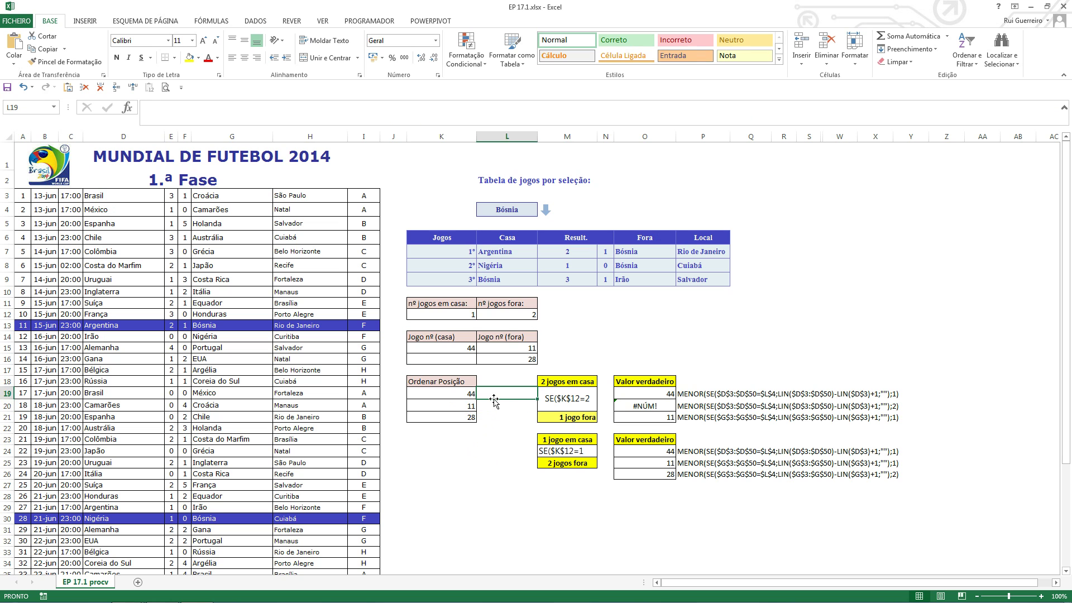
click(494, 406)
click(455, 392)
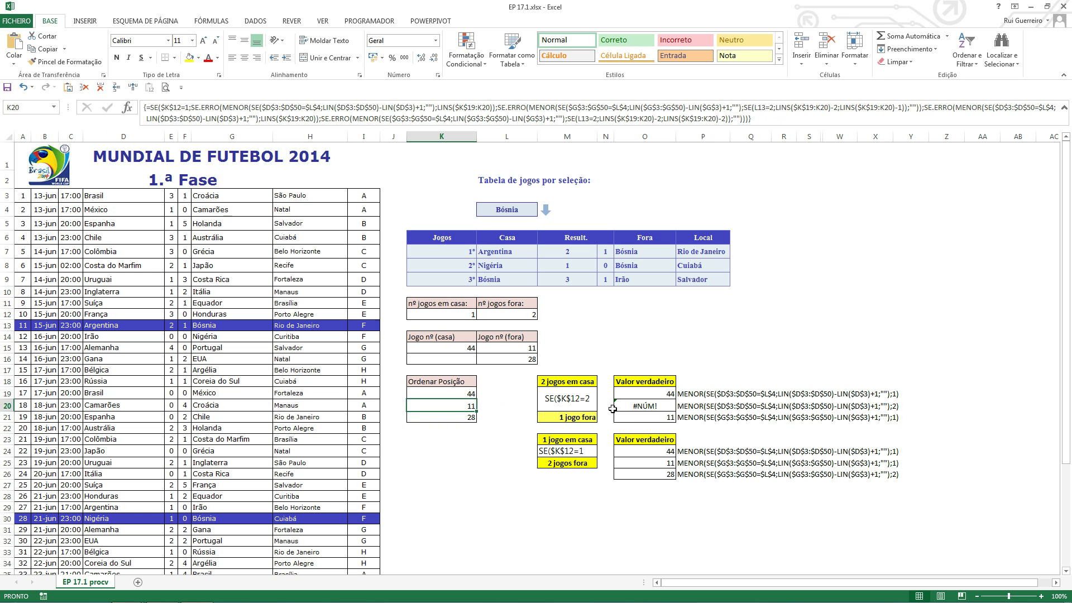
click(585, 398)
click(454, 396)
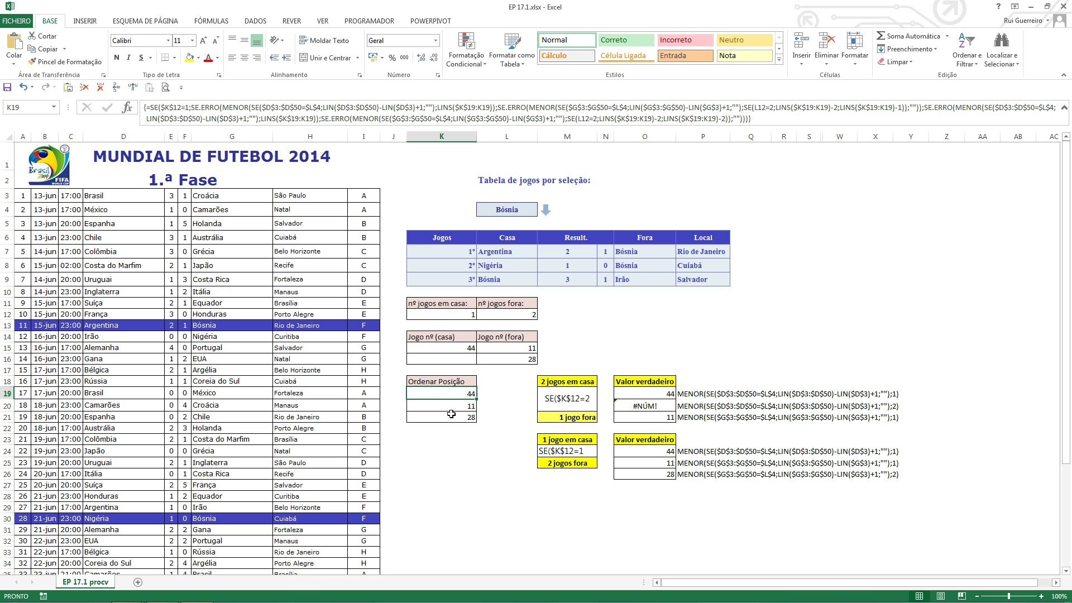
click(497, 403)
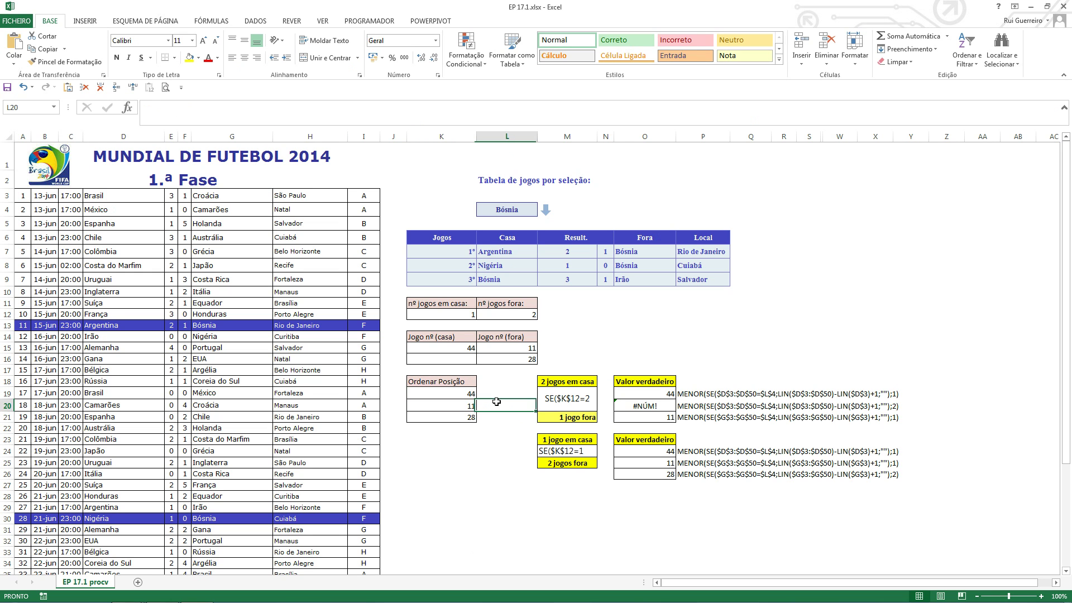
click(463, 393)
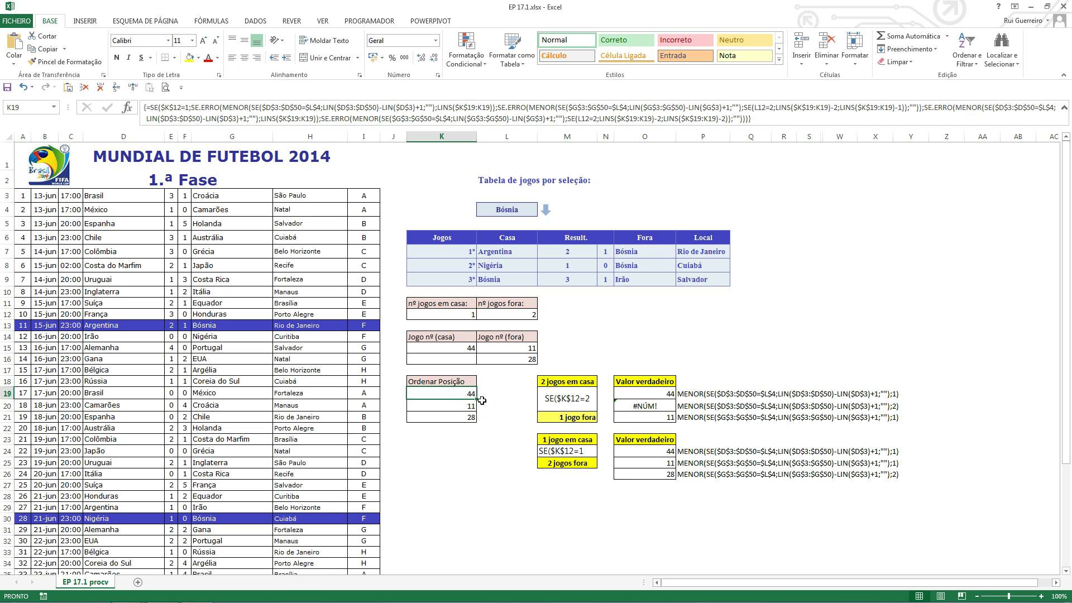
click(579, 399)
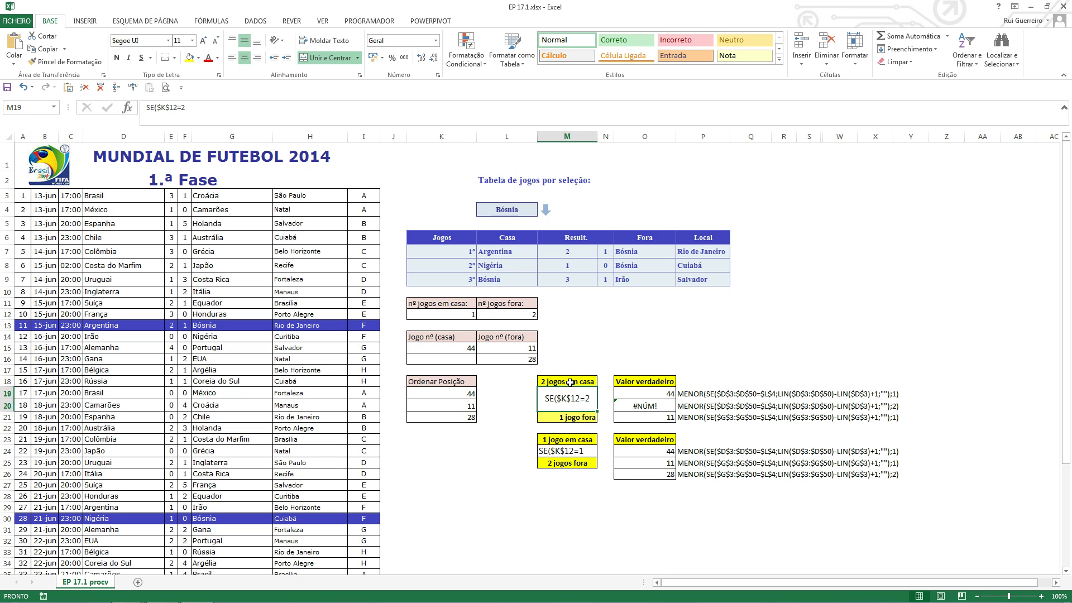
click(570, 383)
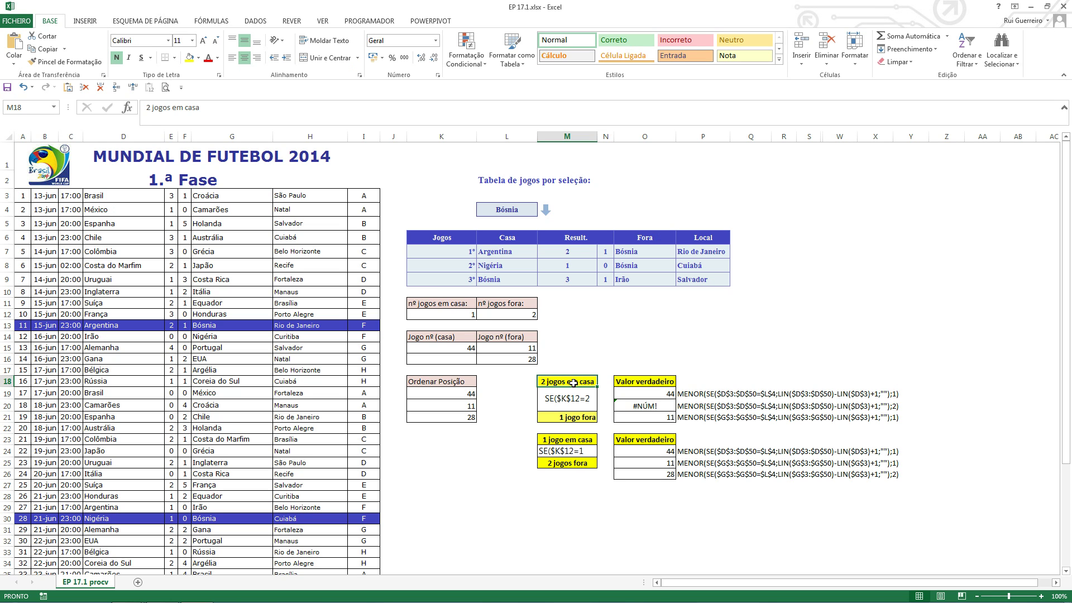
click(456, 316)
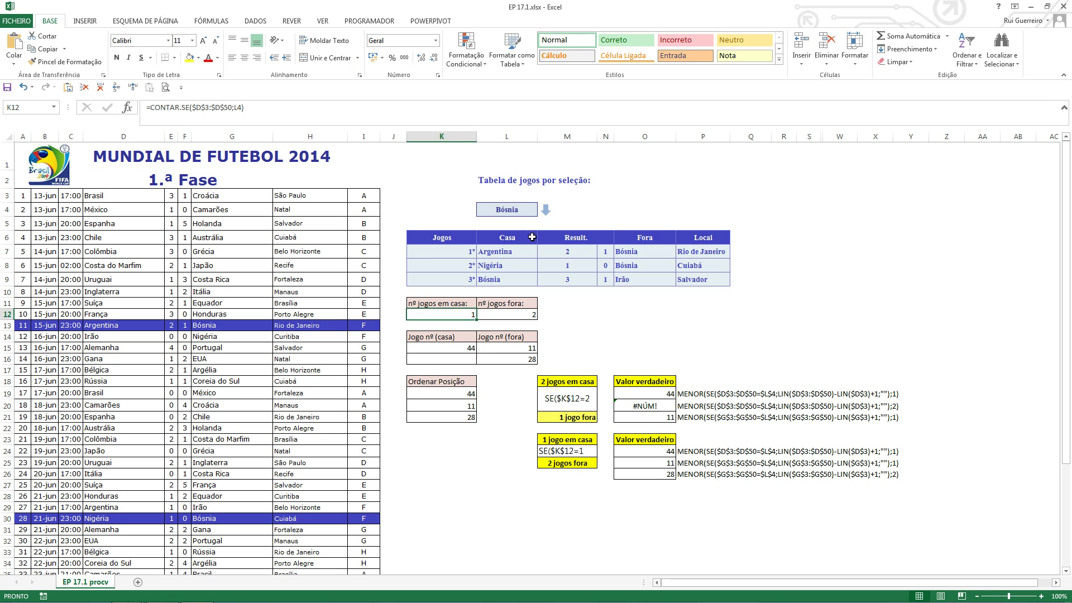
- Set the team selected in L4 to Argentina
click(507, 209)
click(542, 211)
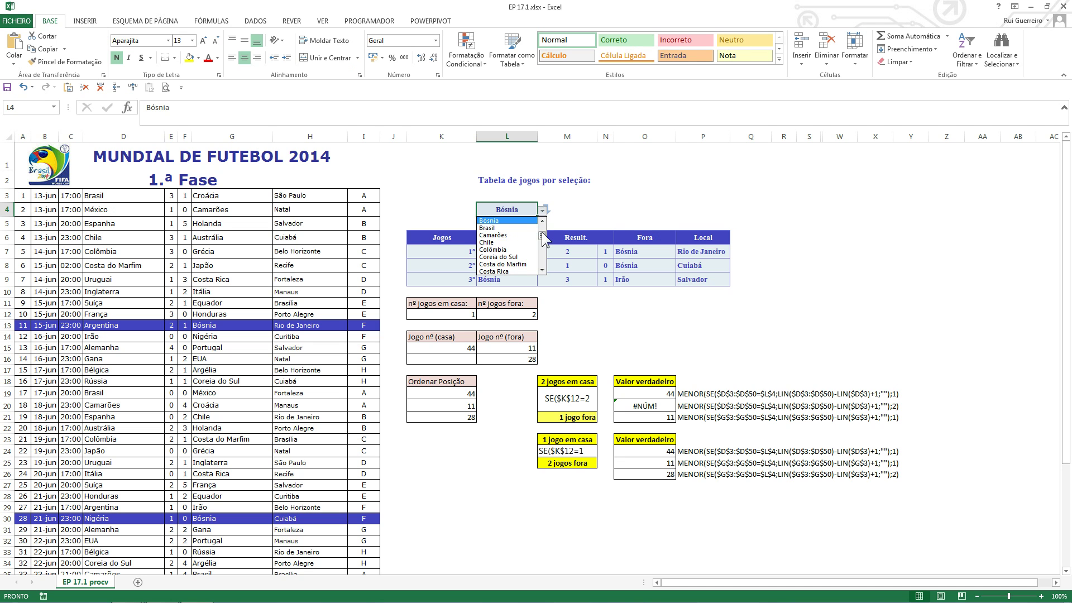
click(512, 221)
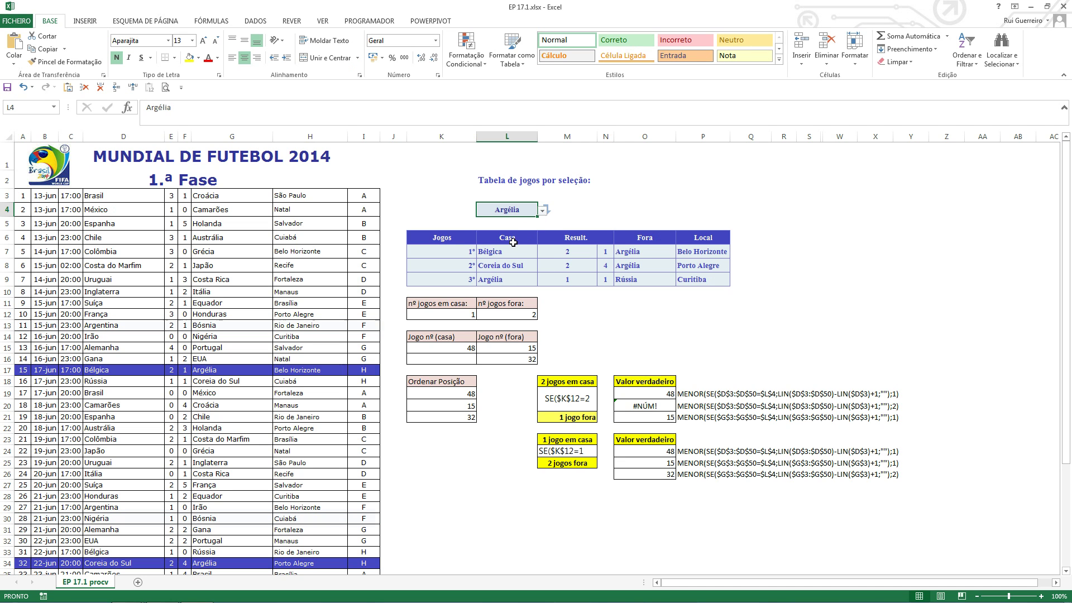
click(542, 211)
click(506, 228)
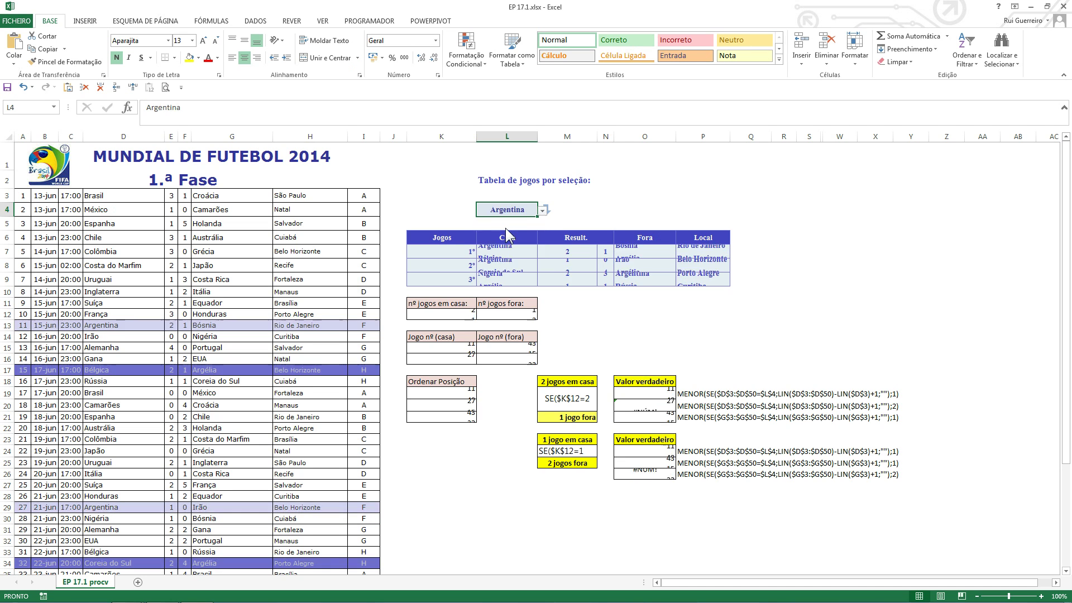
- Compare the two-home-game and one-home-game cases with the count in K12 and their Valor verdadeiro formulas in column O
click(464, 313)
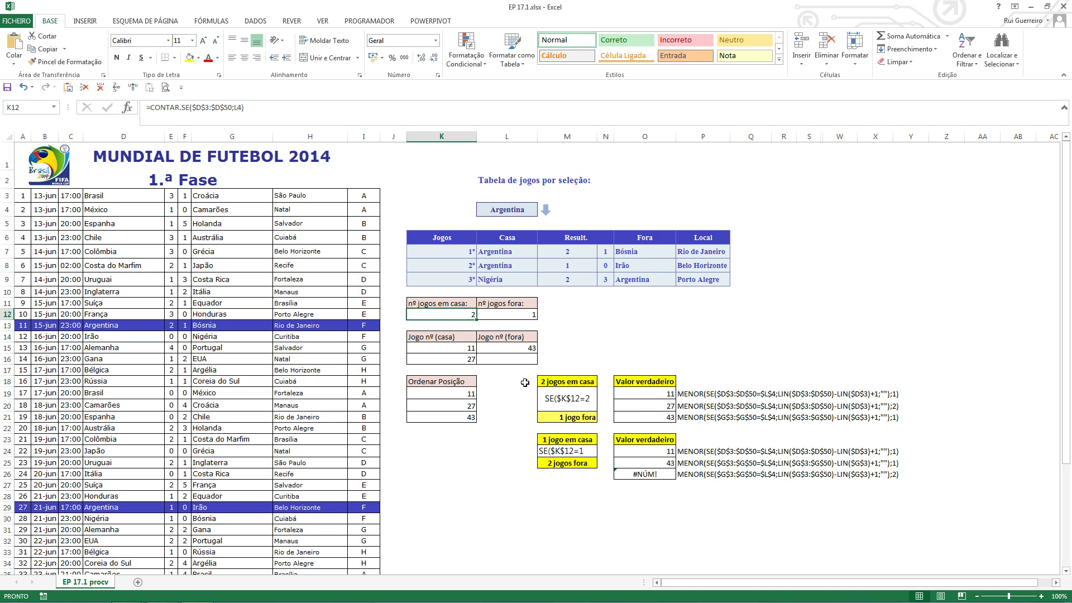
click(584, 398)
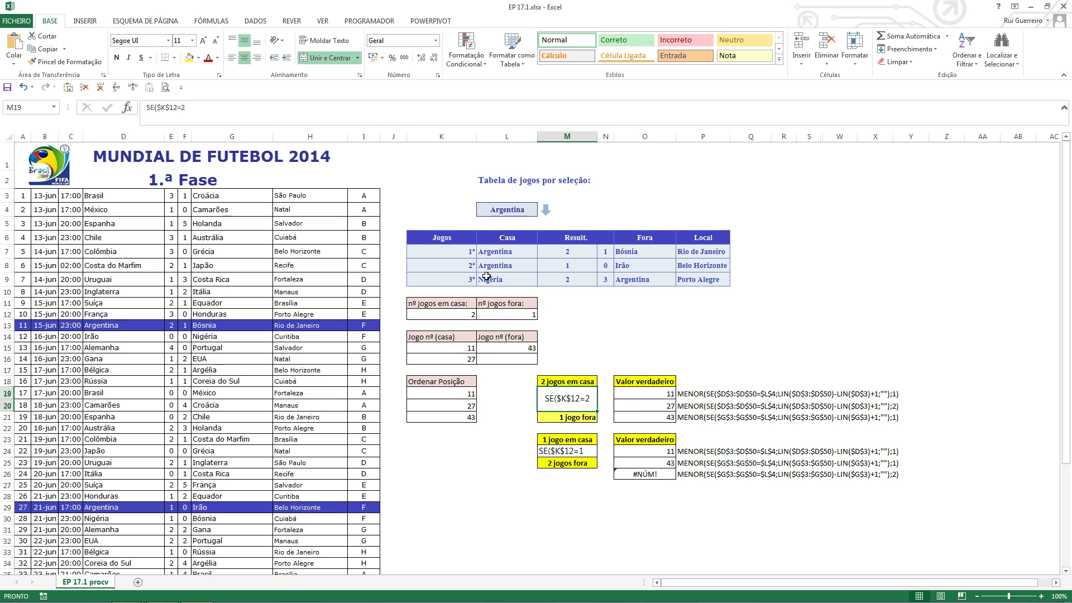
click(466, 314)
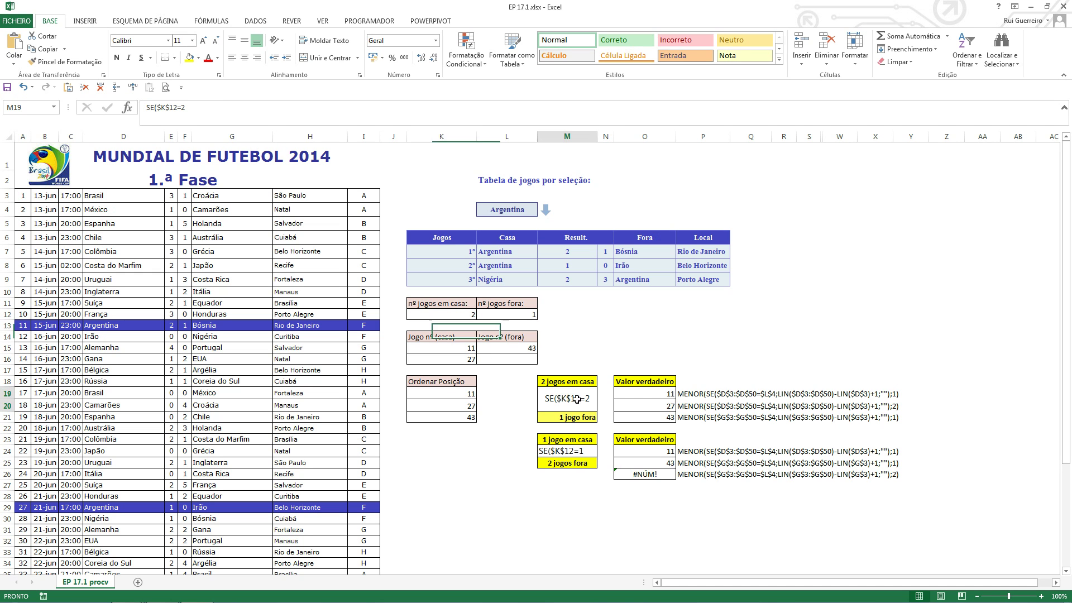
click(642, 394)
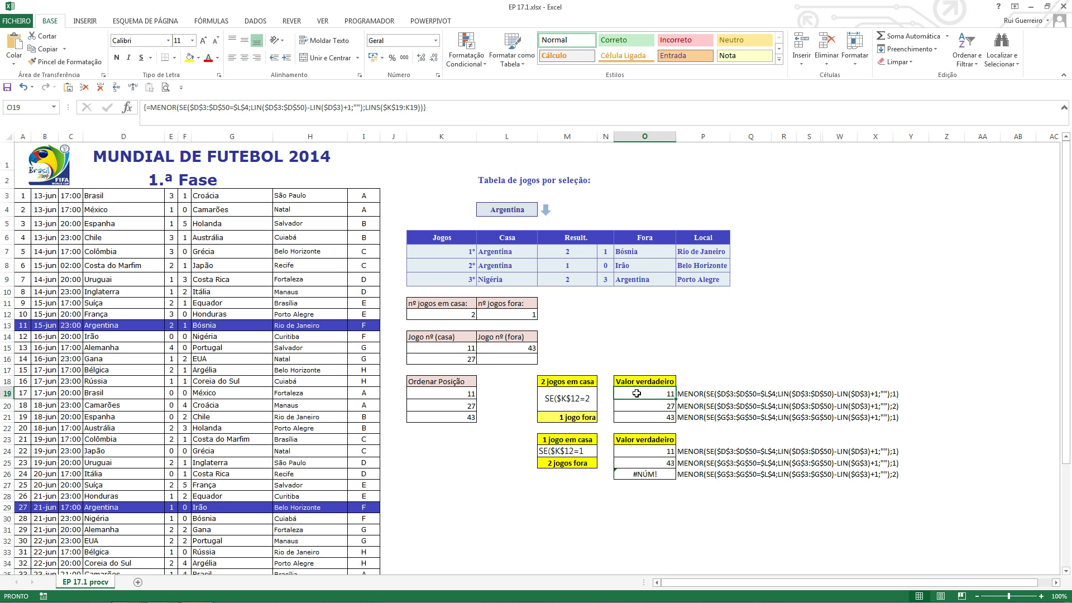
drag(635, 390, 656, 408)
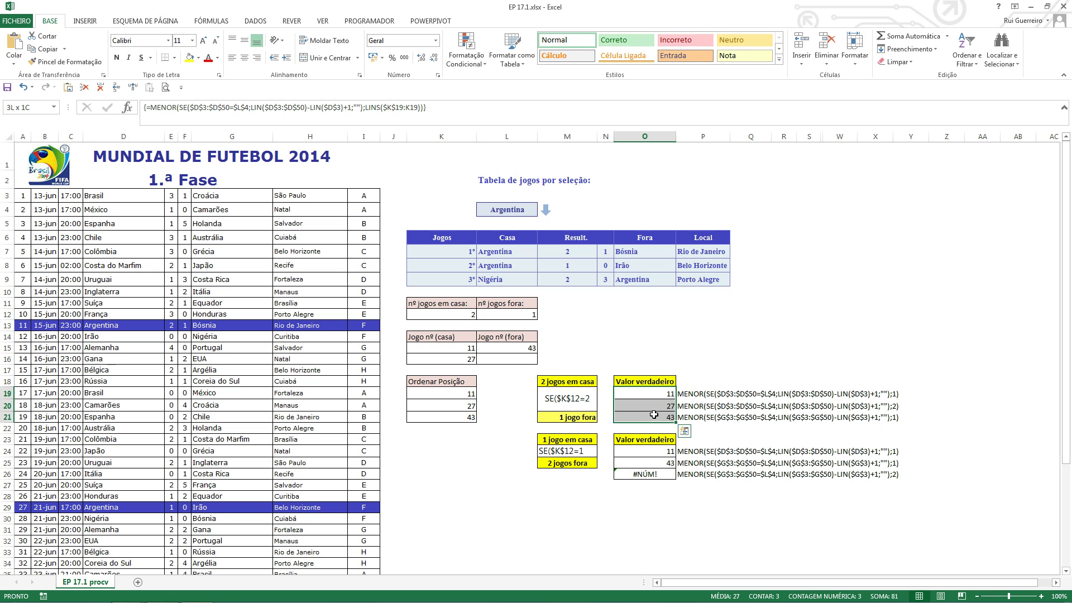
click(572, 417)
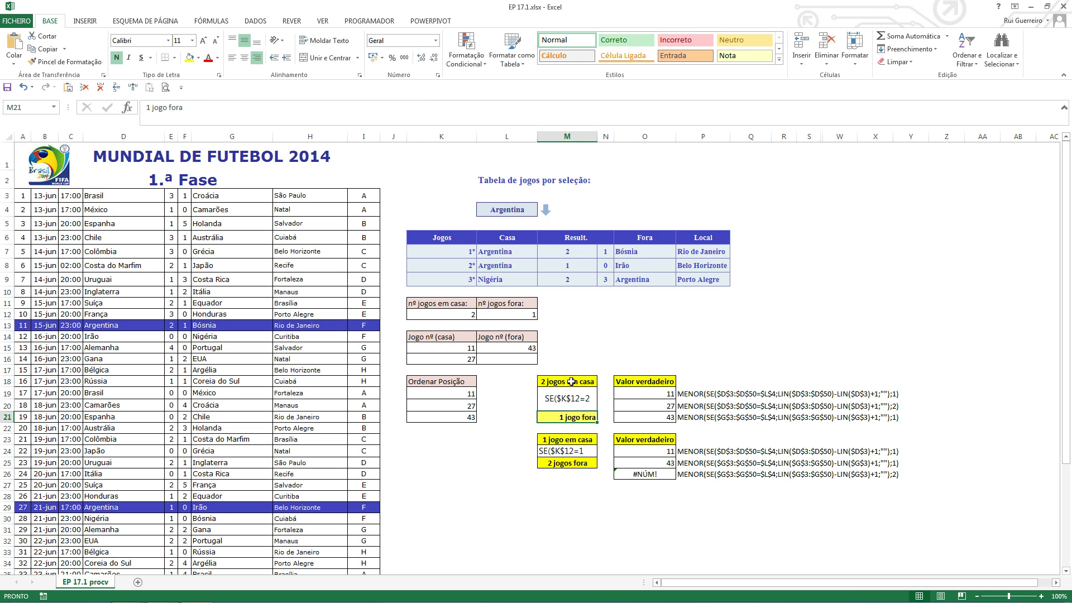
click(572, 382)
click(576, 418)
click(634, 416)
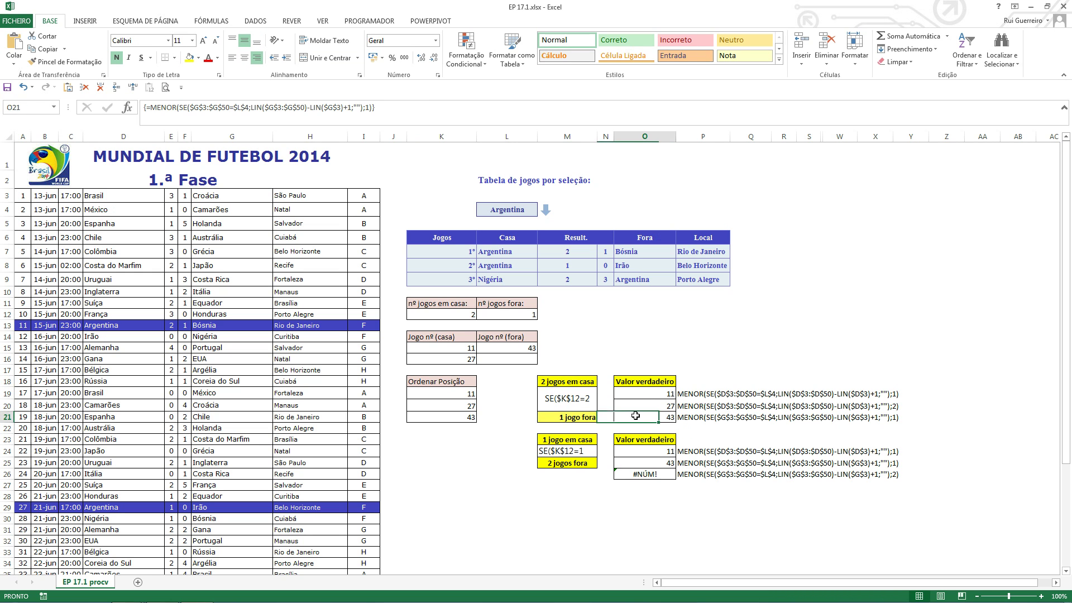
click(582, 442)
click(580, 464)
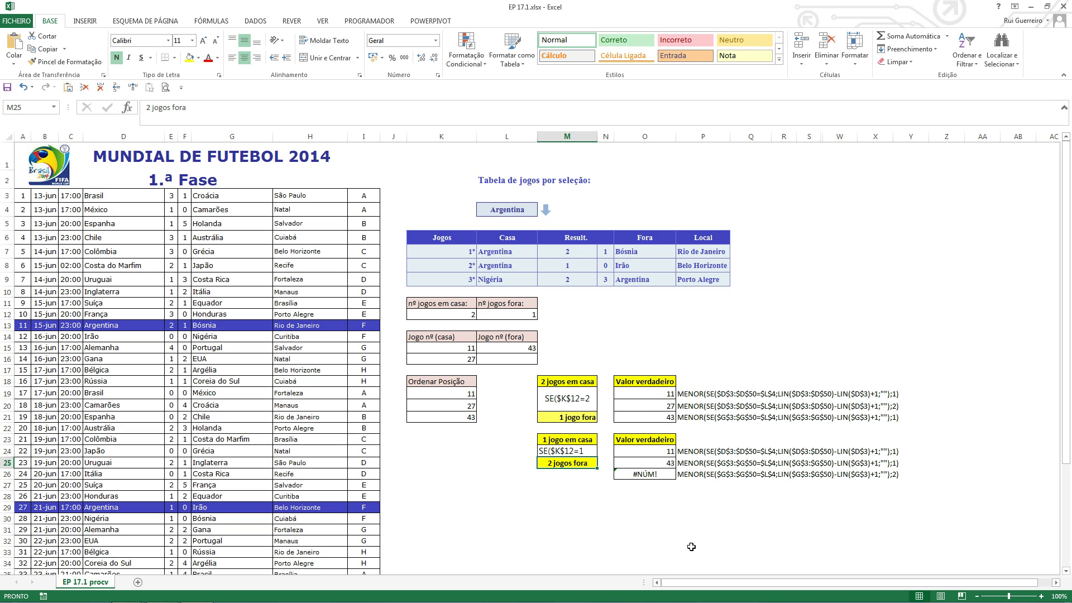
click(655, 487)
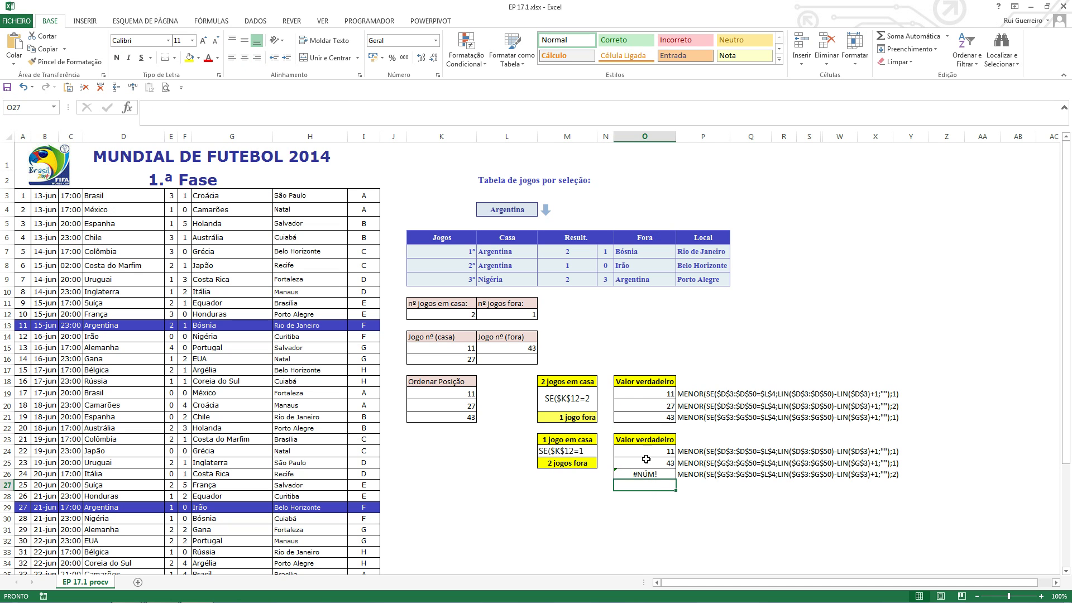
- Start a new formula in O19 with a SE test comparing $D$3:$D$50 with the selected team in $L$4
click(643, 391)
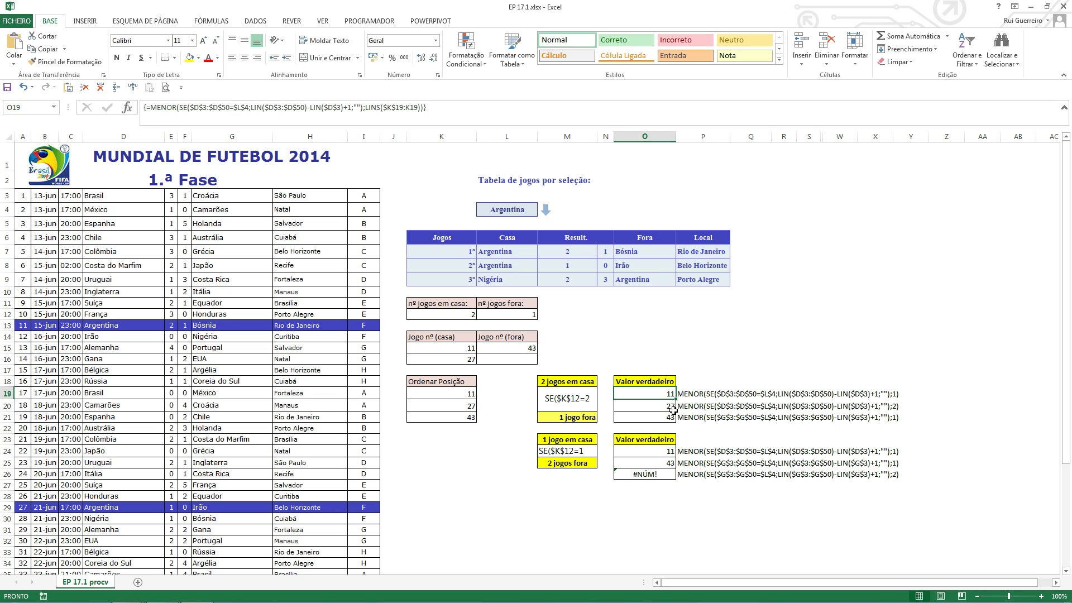
text(+se)
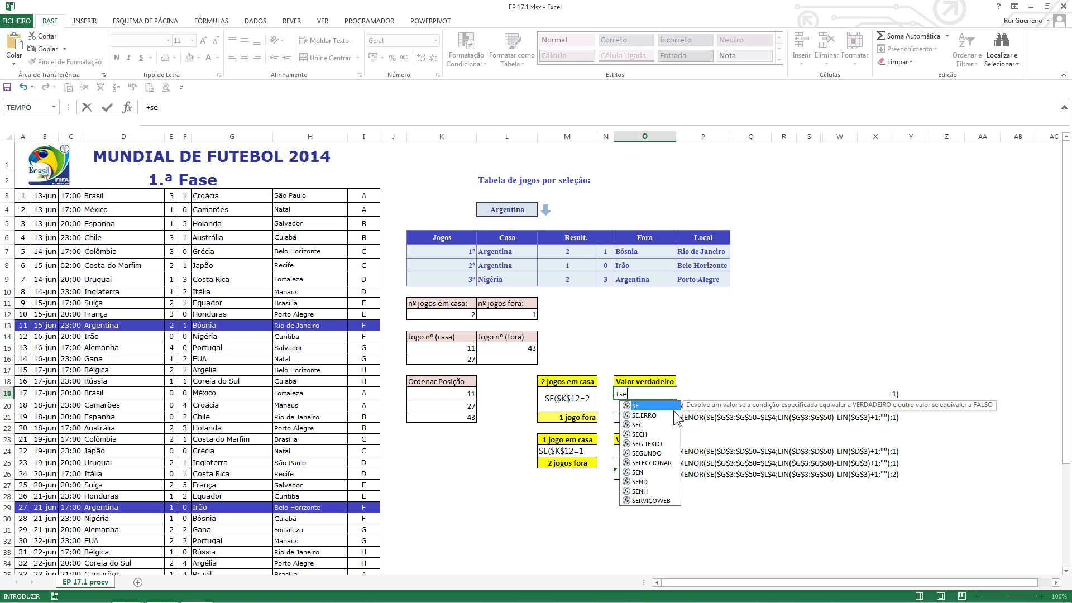
key(Tab)
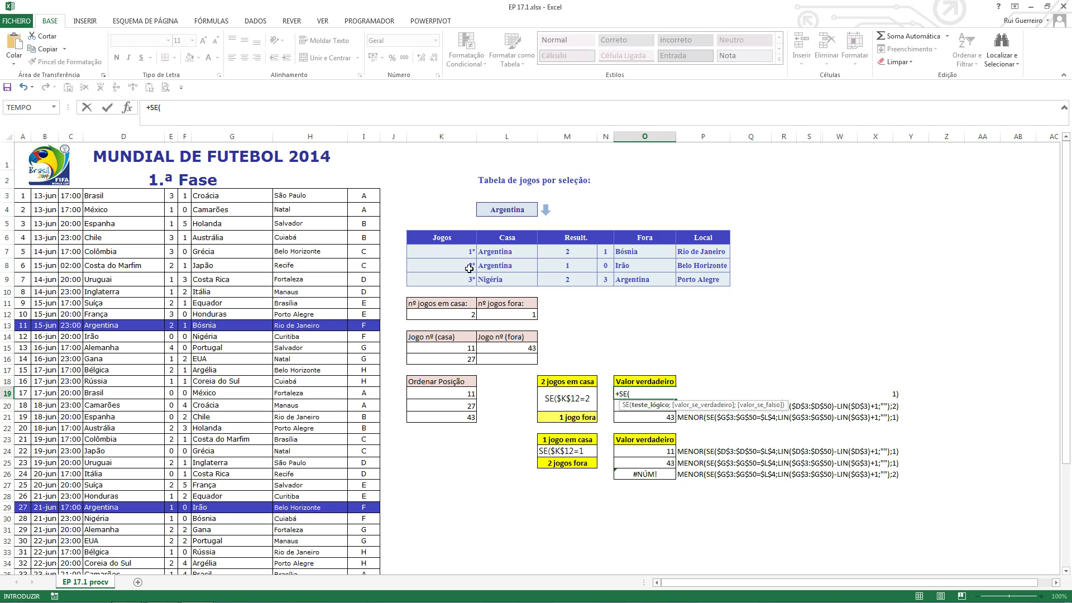
click(118, 197)
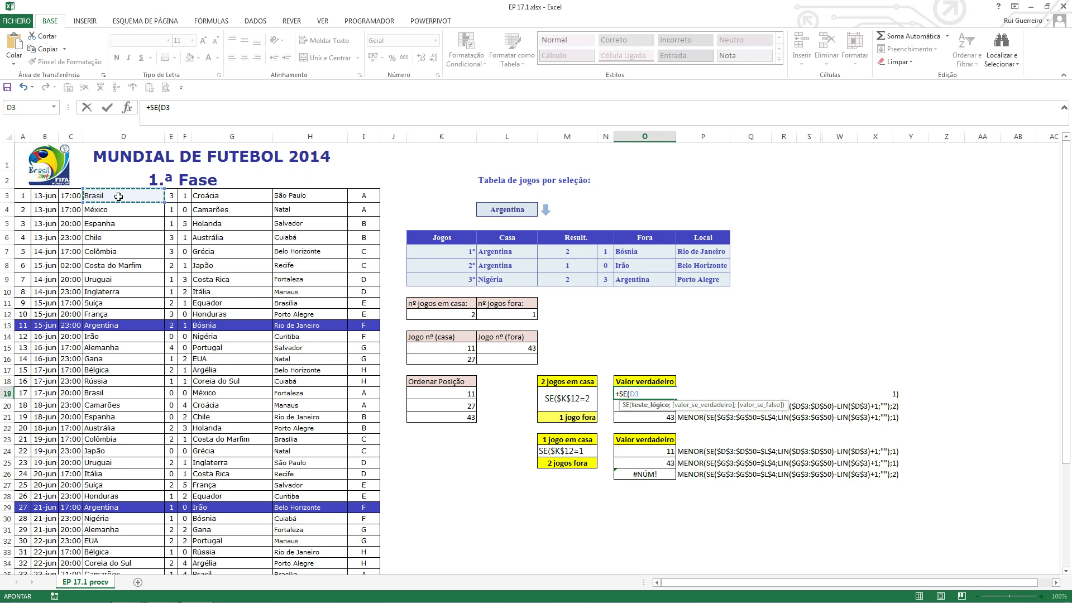
key(ctrl+shift+Down)
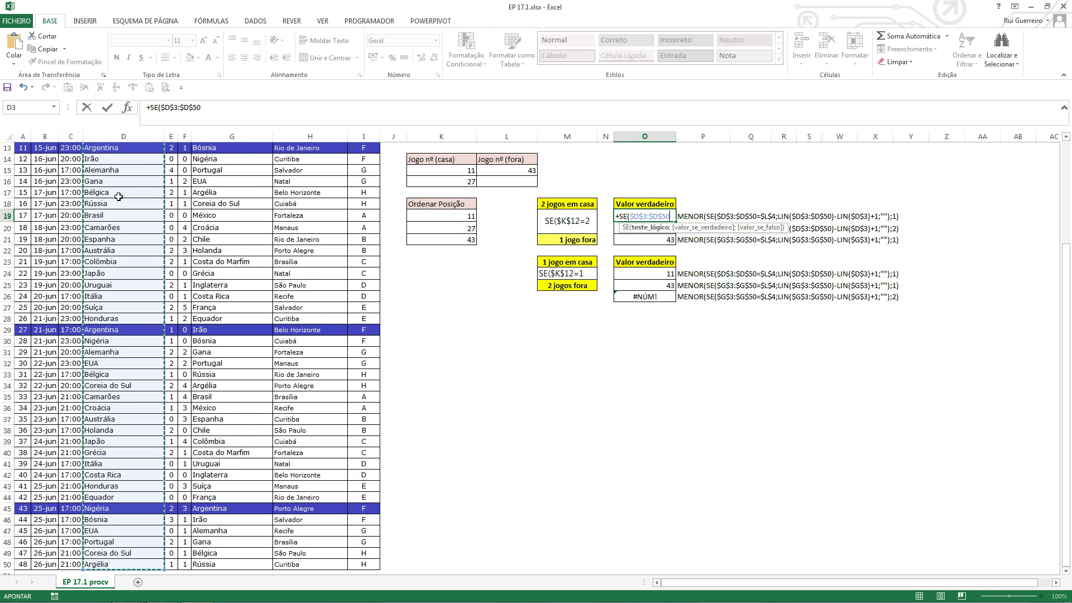
key(F4)
text(=)
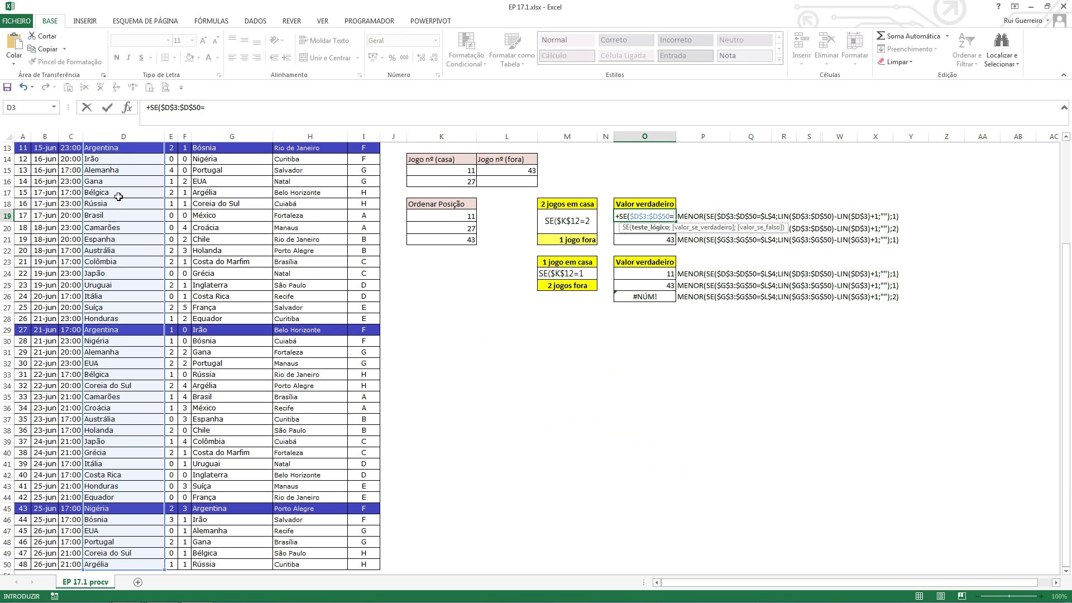
scroll(119, 196, up, 4)
click(511, 208)
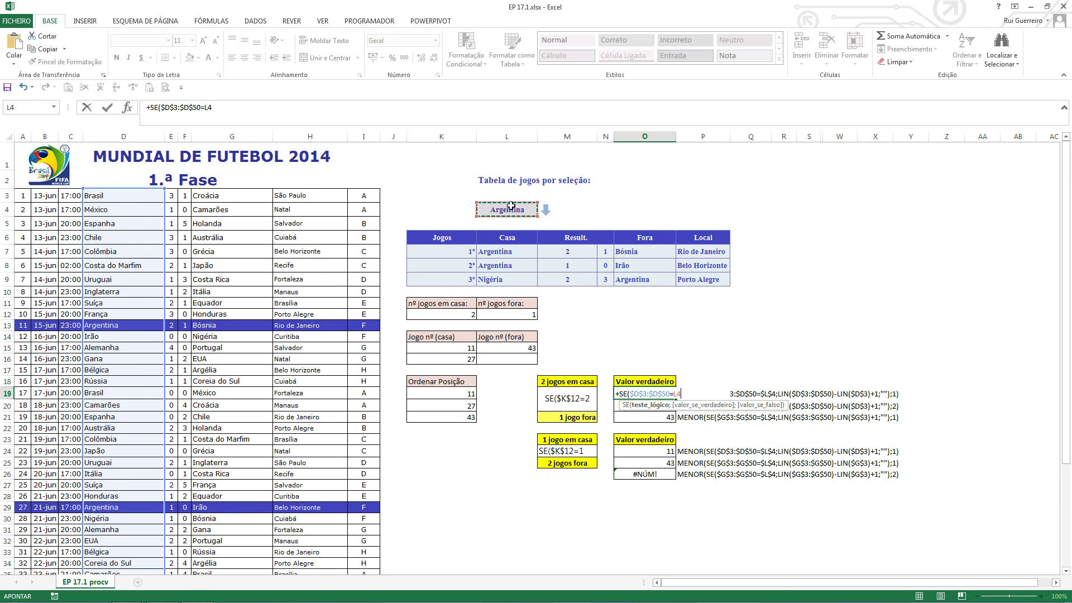
key(F4)
text(;)
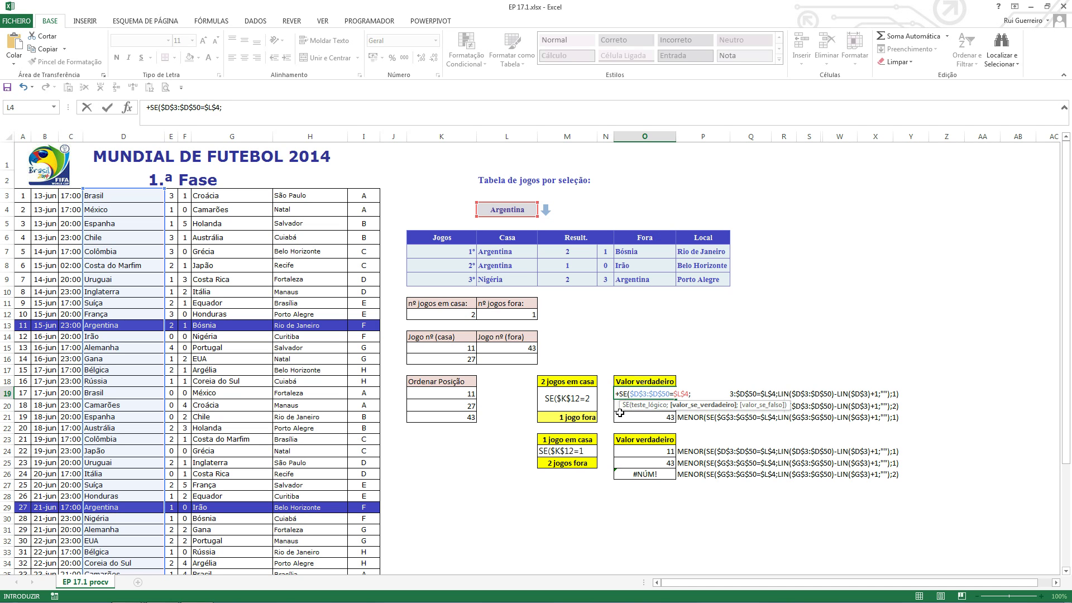
- Begin the SE true value in O19 with the row numbers LIN($D$3:$D$50) followed by a minus sign
text(lin)
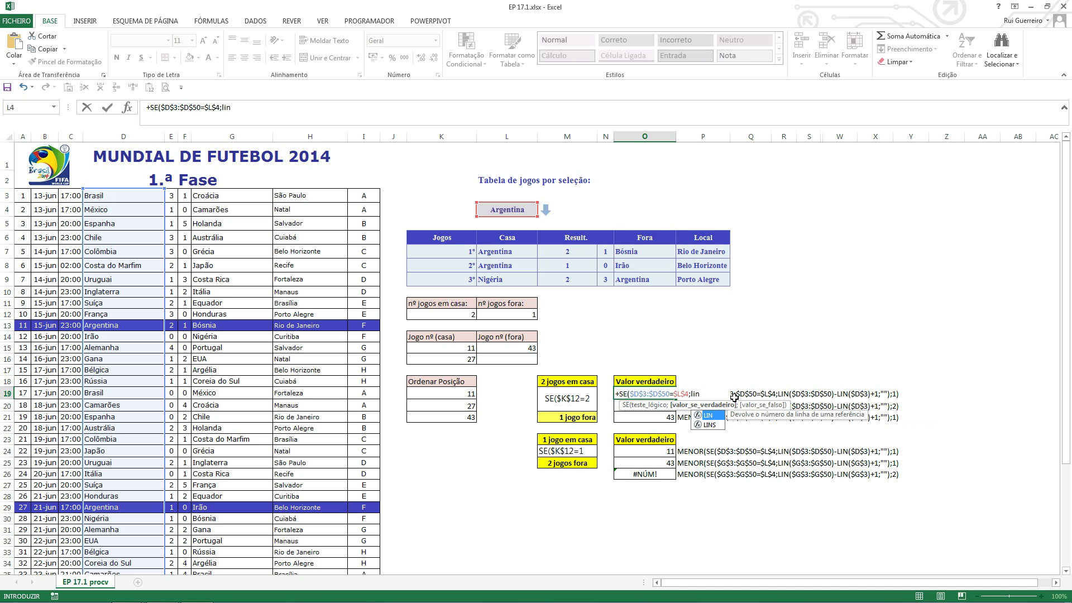
double_click(709, 415)
drag(145, 195, 135, 544)
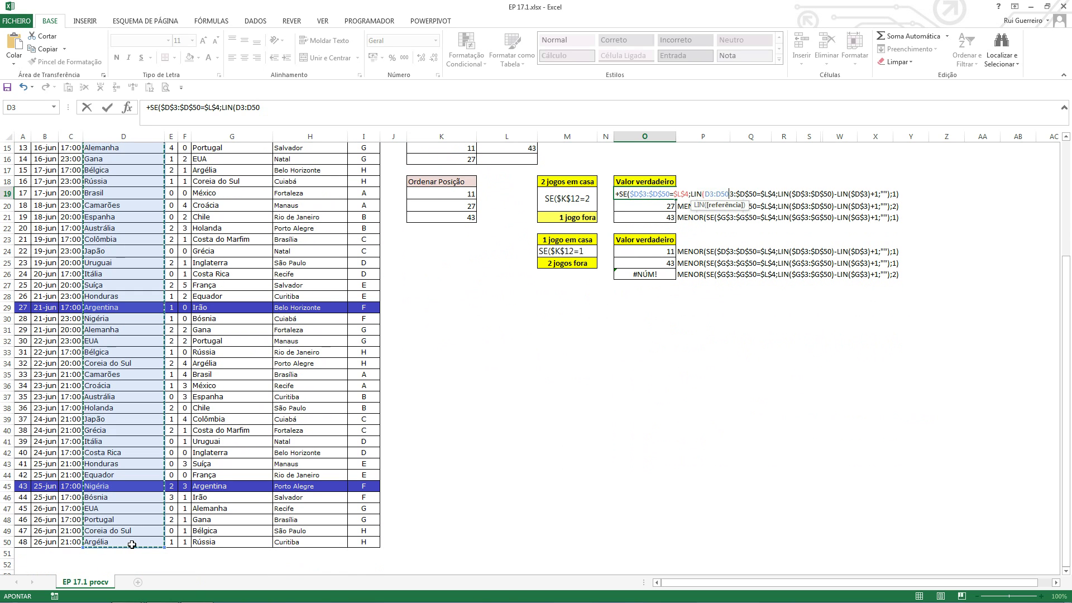
key(F4)
text()-)
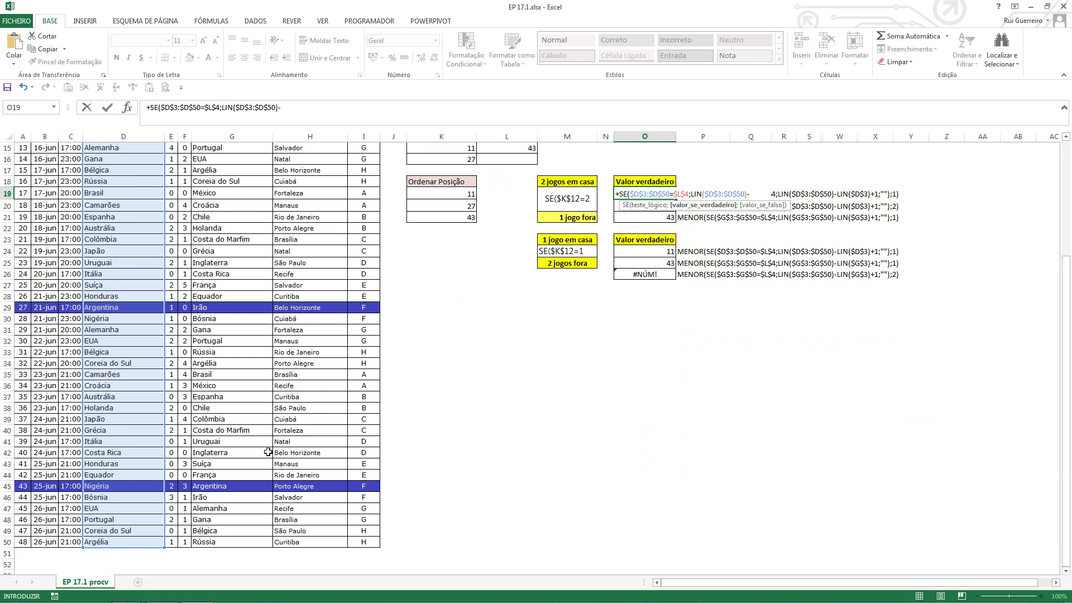
scroll(213, 346, up, 5)
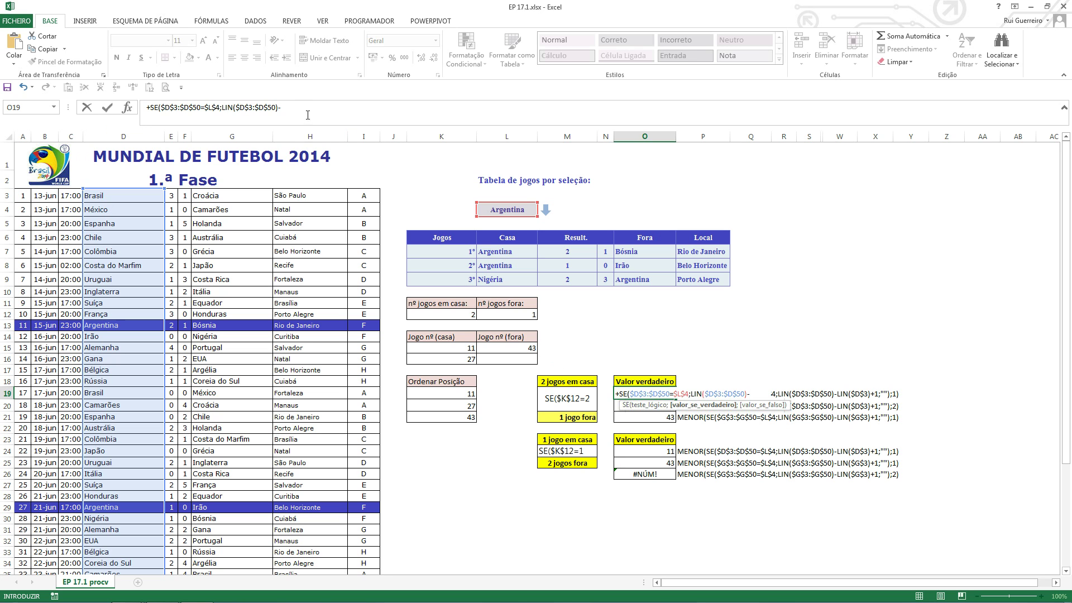
- Complete the true value with LIN($D$3)+1 and set an empty text "" as the false value
click(308, 115)
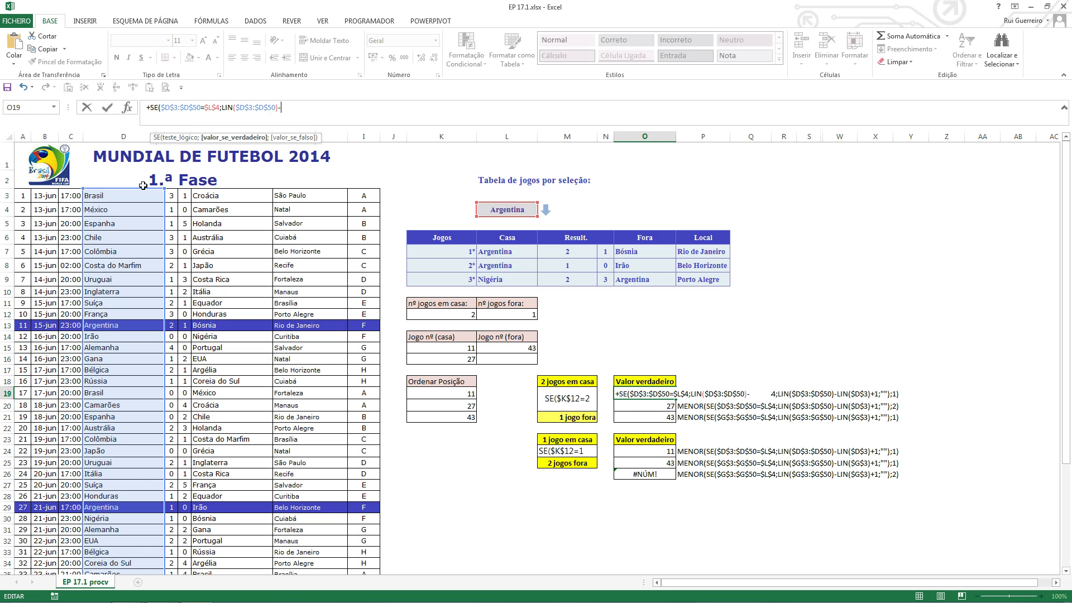
text(lin)
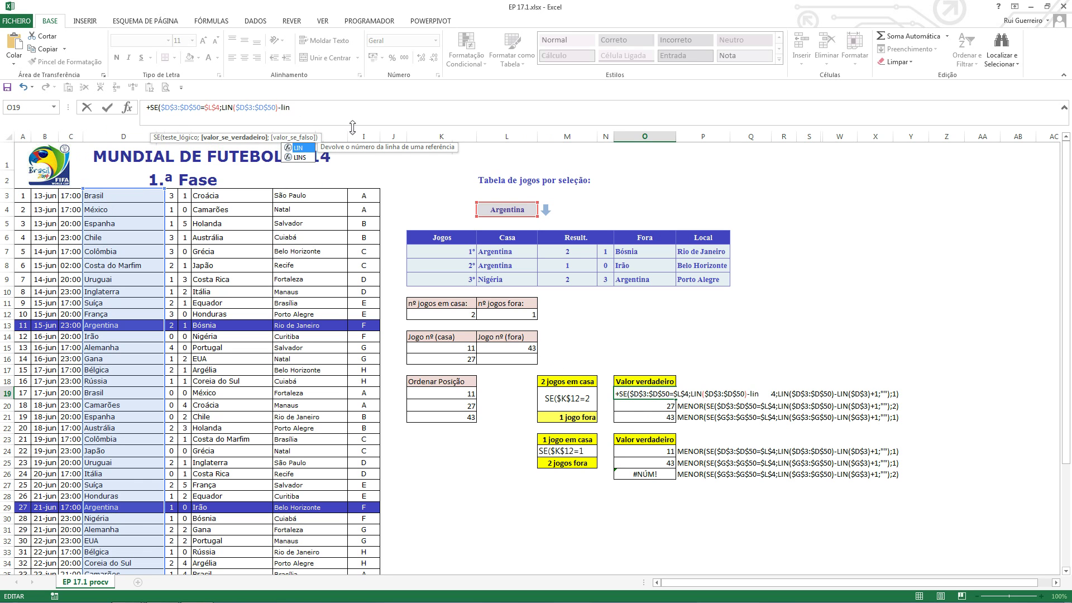
key(Tab)
click(126, 197)
key(F4)
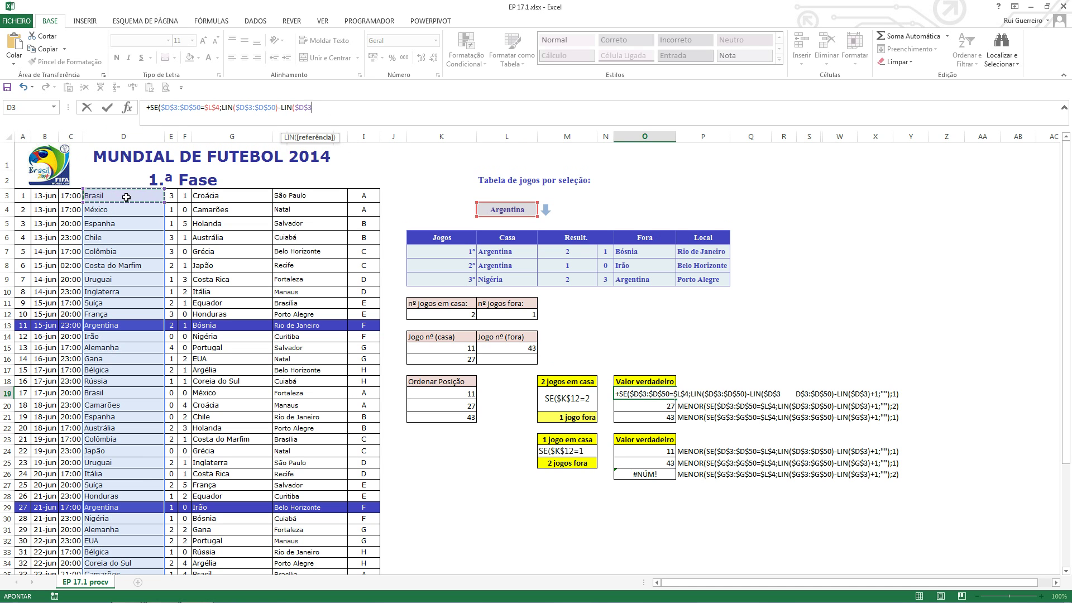
text()+1)
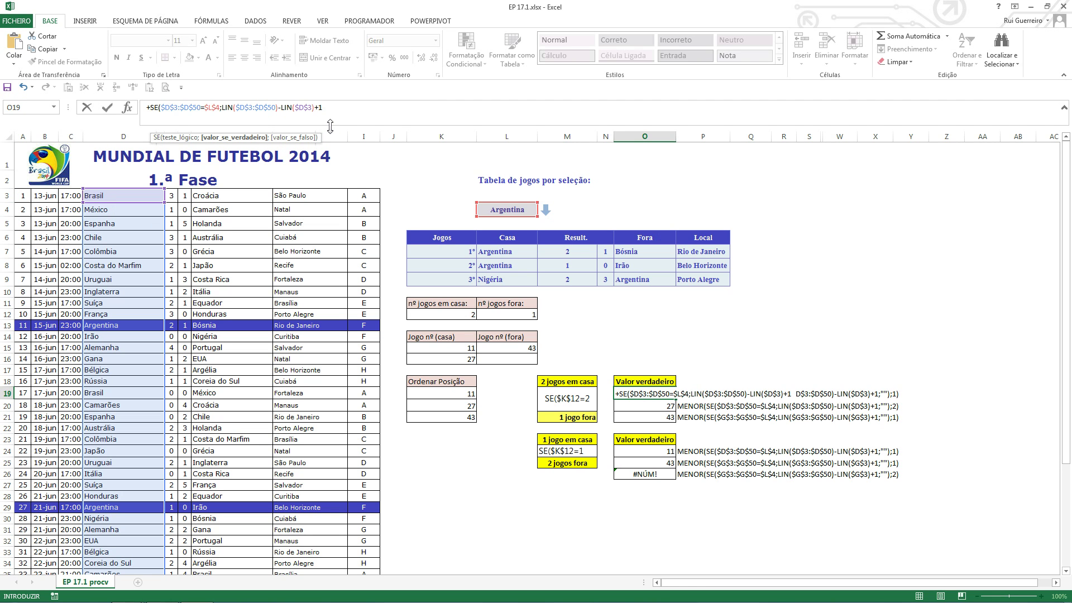
text(;"")
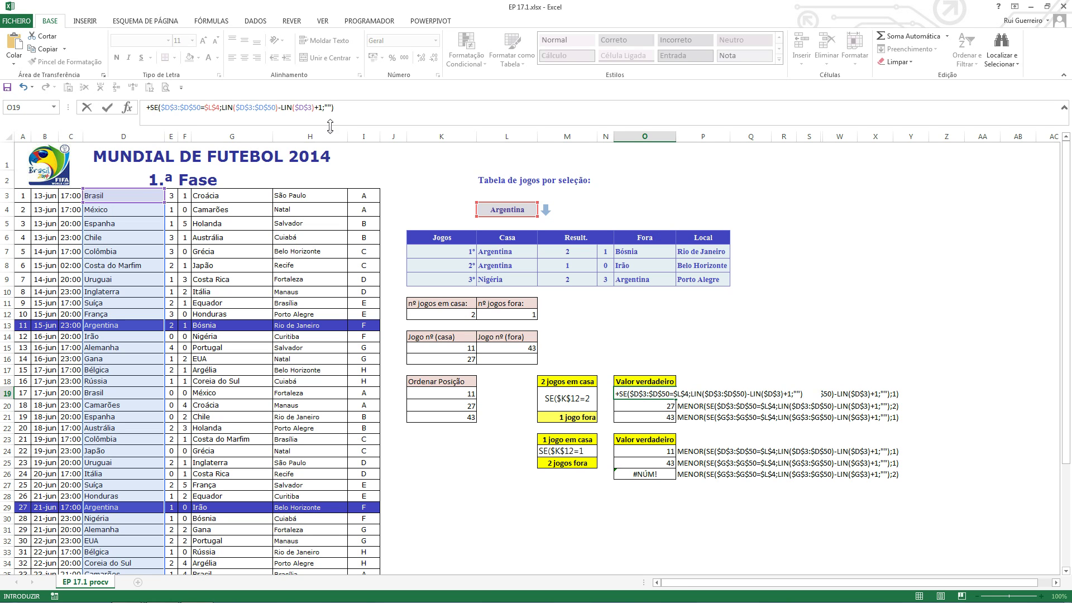
- Wrap the SE expression in O19 in MENOR with k set to 1, and enter it as an array formula
click(149, 107)
text(menor)
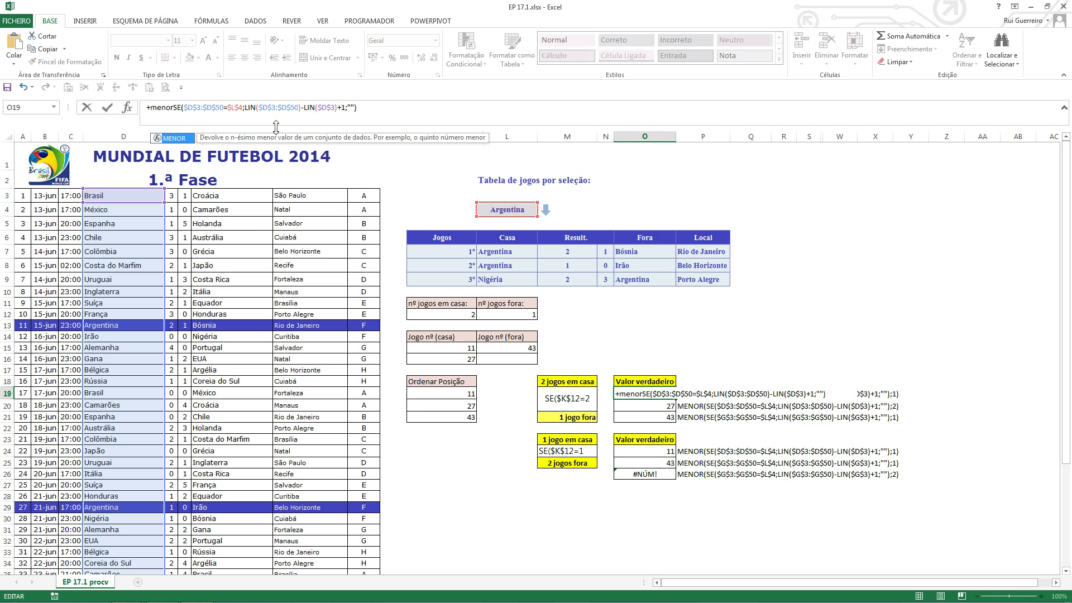
double_click(189, 139)
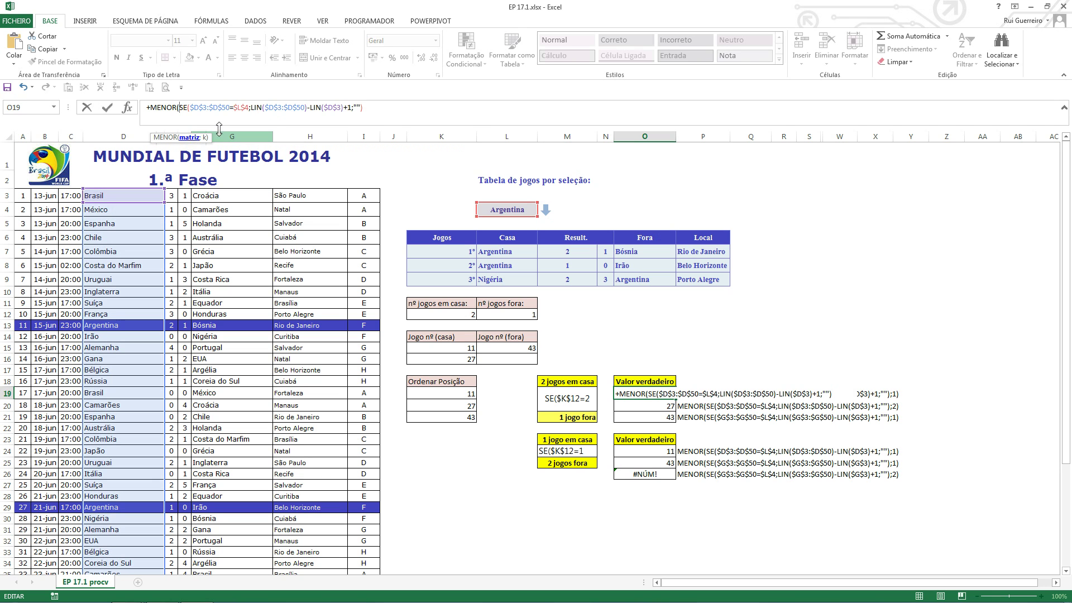
click(191, 138)
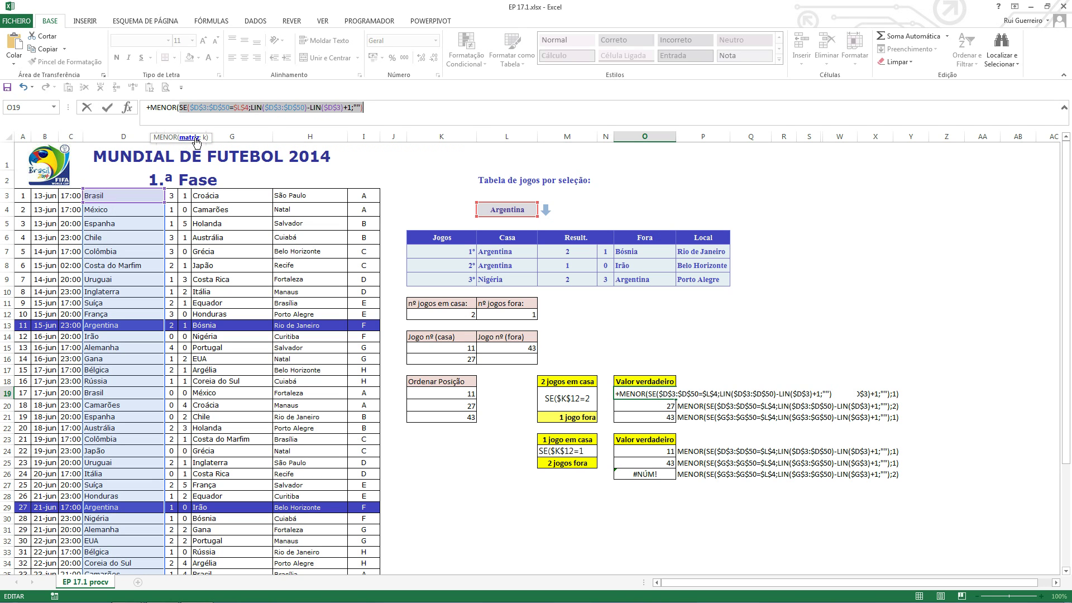
click(370, 111)
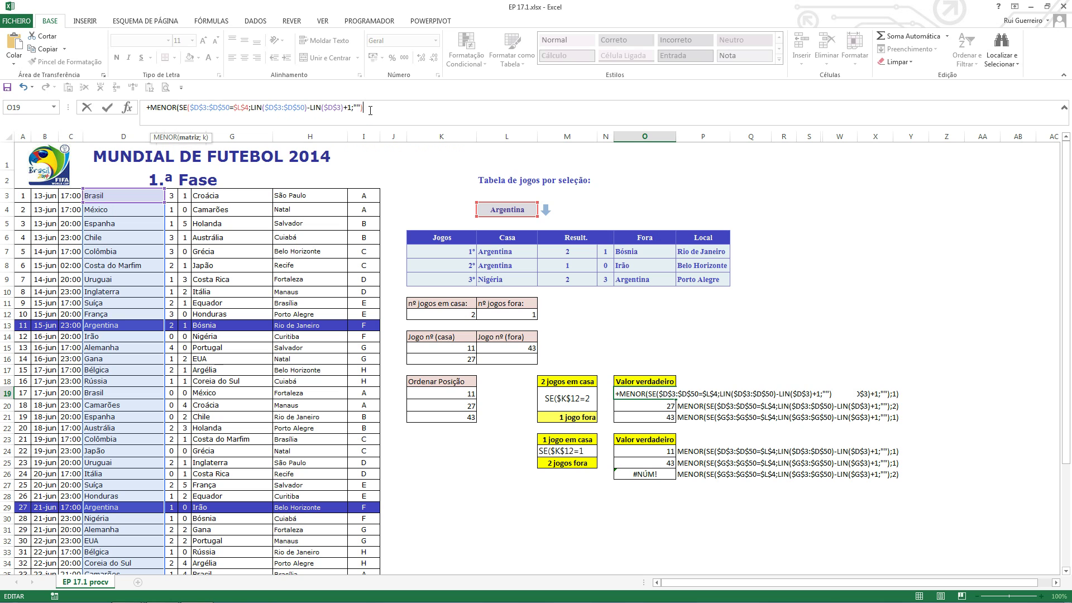
text(;1)
text())
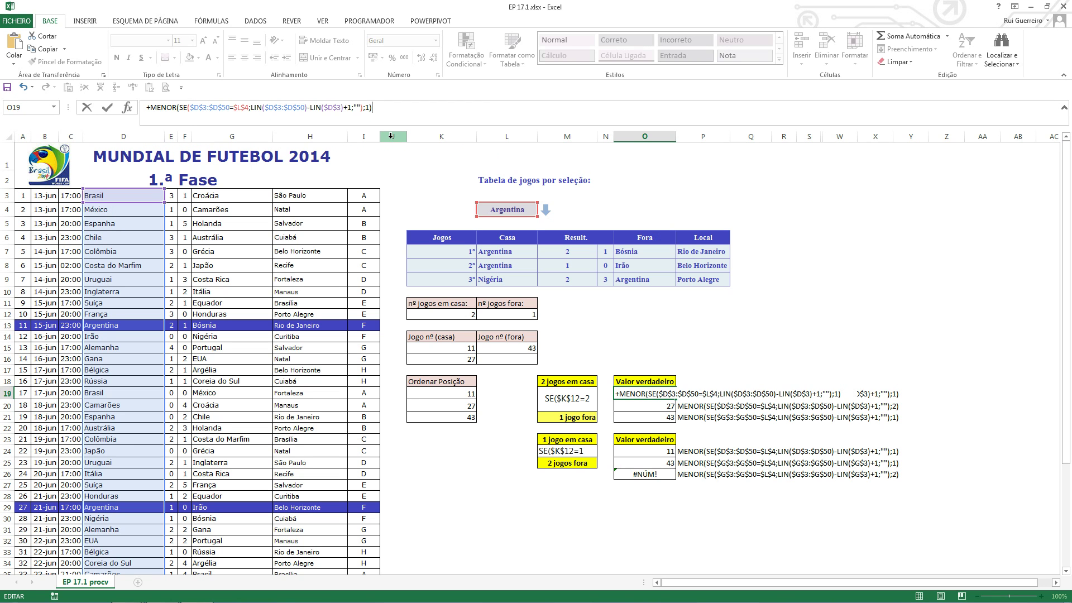
key(ctrl+shift+Return)
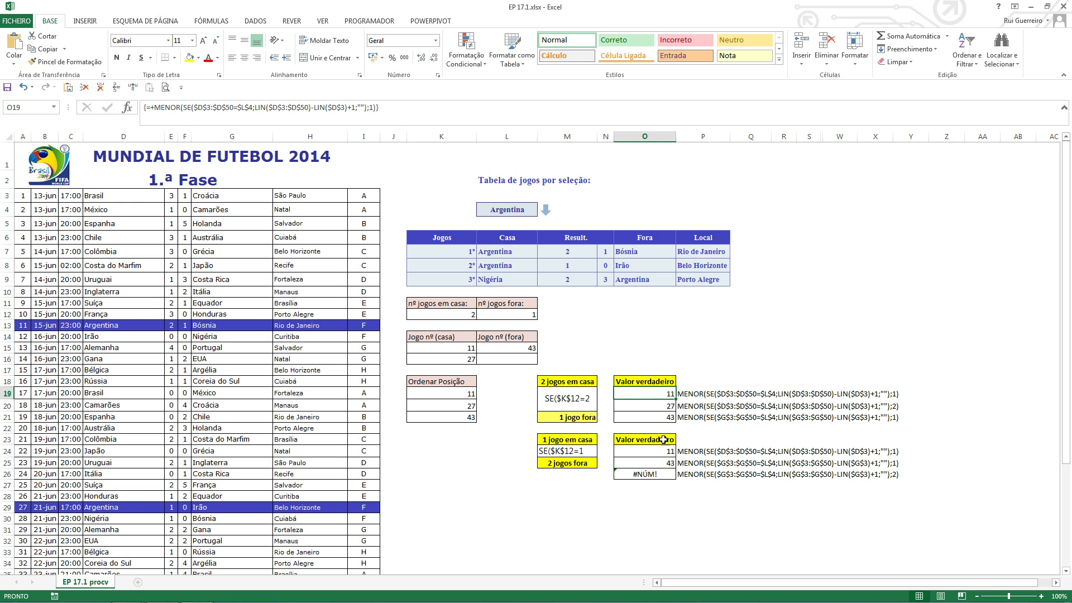
- Try replacing LINS($K$19:K20) with 2 as the k argument of the O20 formula, and undo the replacement
click(660, 404)
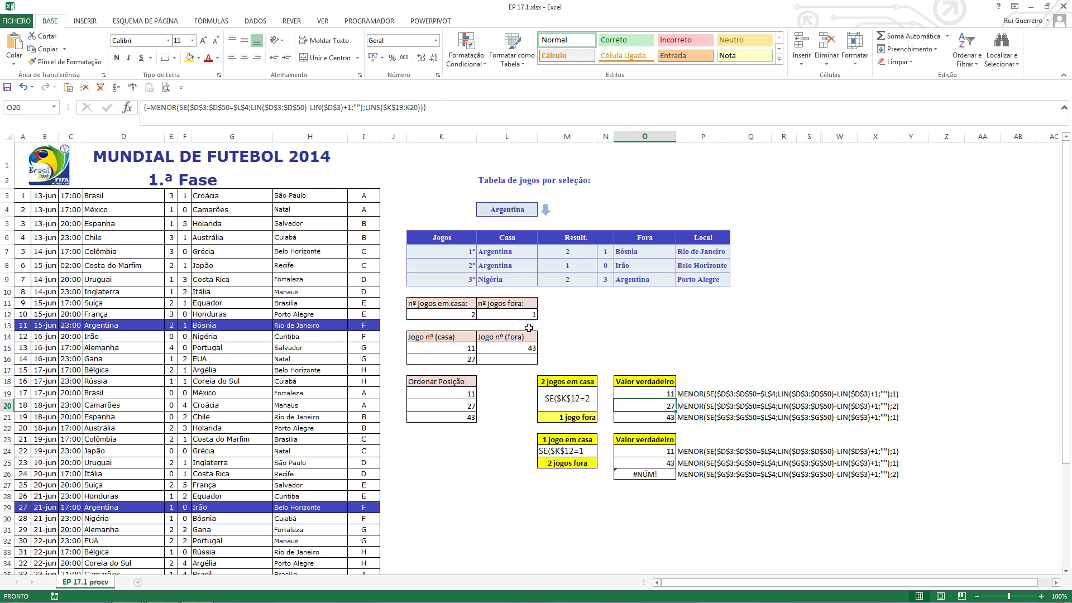
click(634, 395)
click(665, 407)
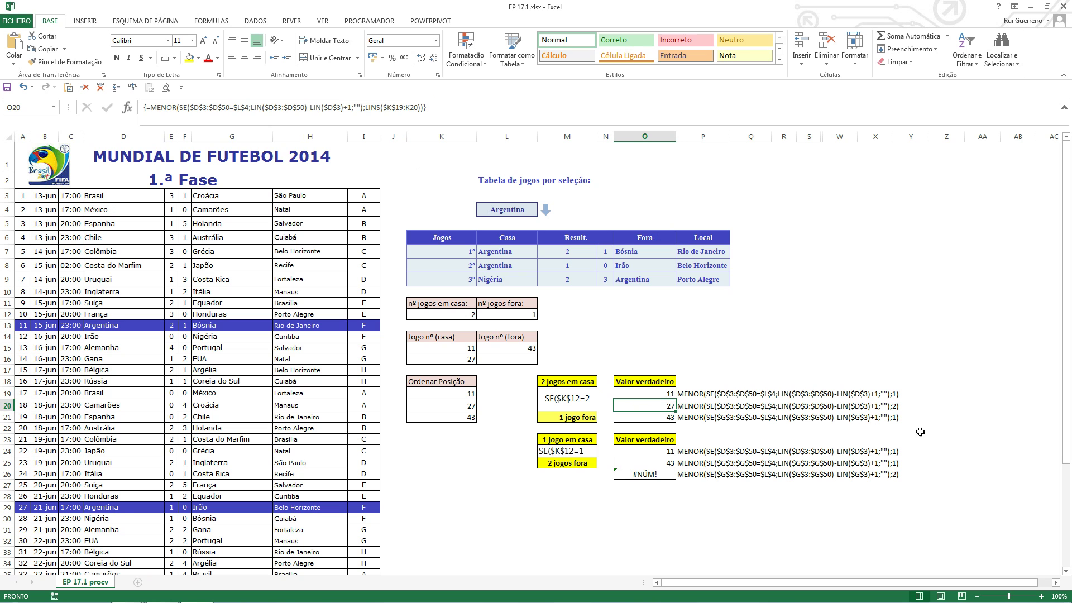
click(424, 111)
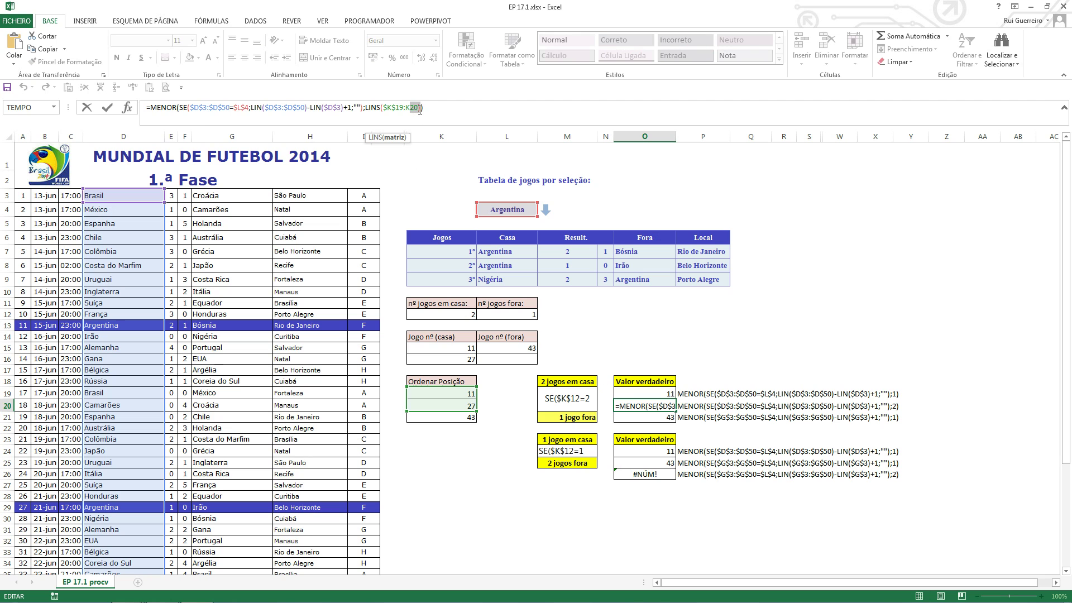
click(420, 108)
drag(416, 109, 364, 109)
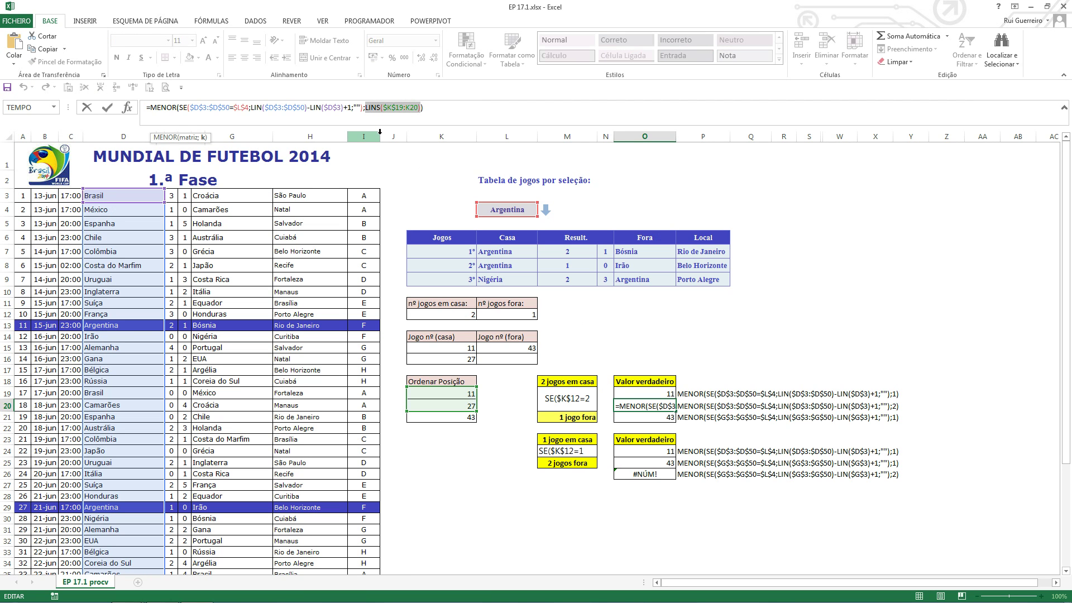
text(2)
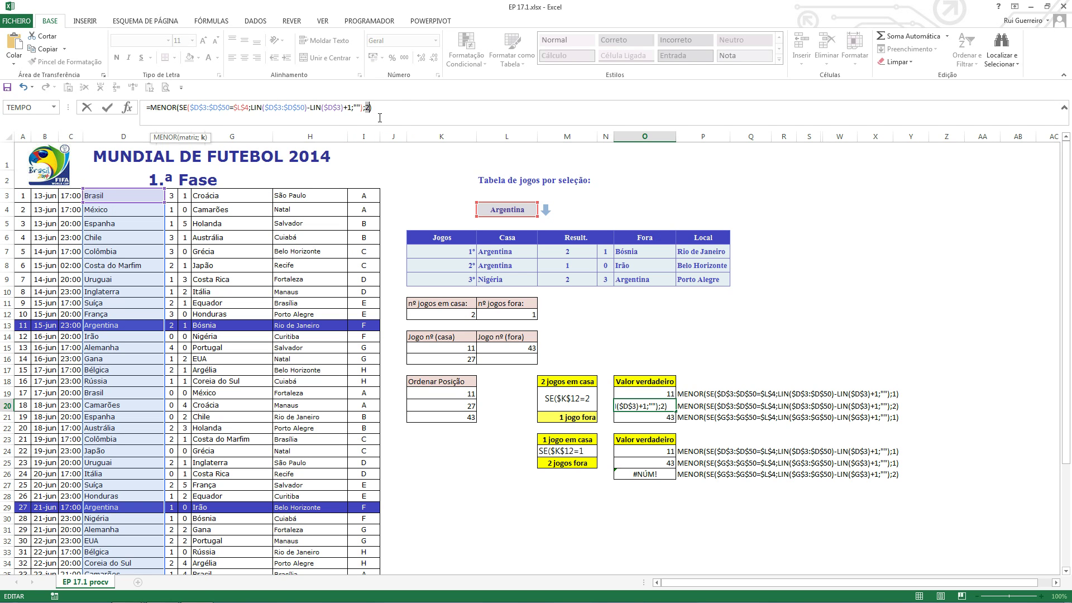
key(ctrl+z)
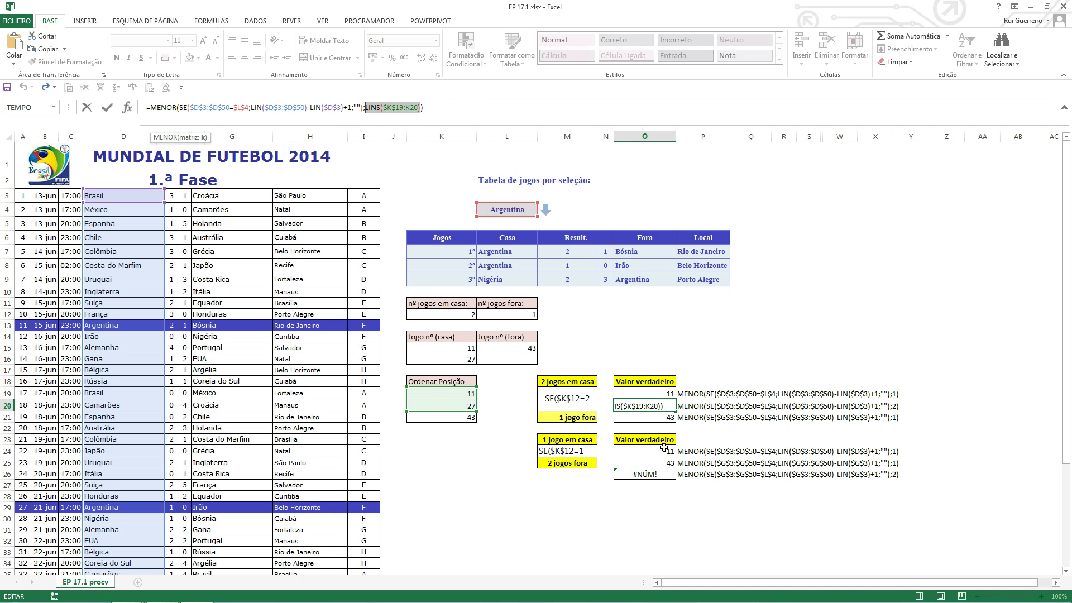
key(Return)
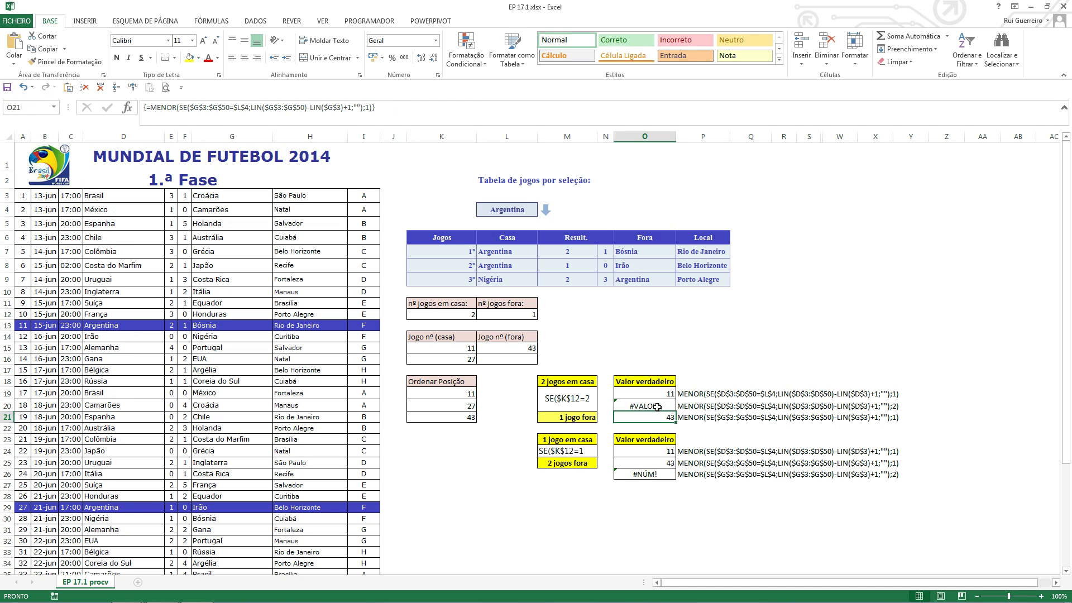
- Evaluate LIN($D$3:$D$50) inside the O20 formula, undo the evaluation and re-enter the formula as an array formula
click(657, 405)
click(395, 111)
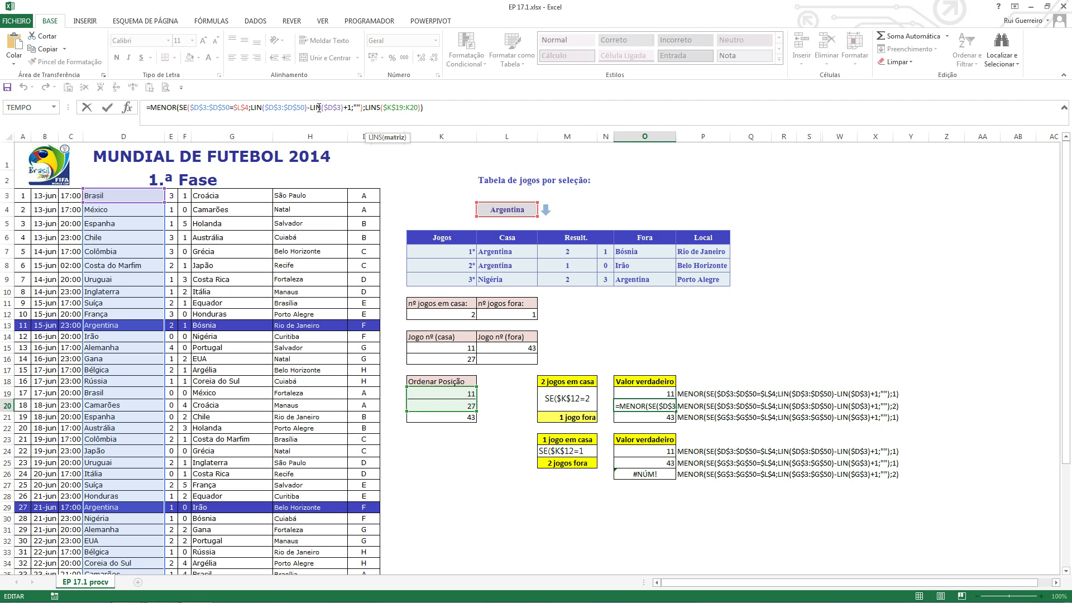
drag(306, 107, 251, 112)
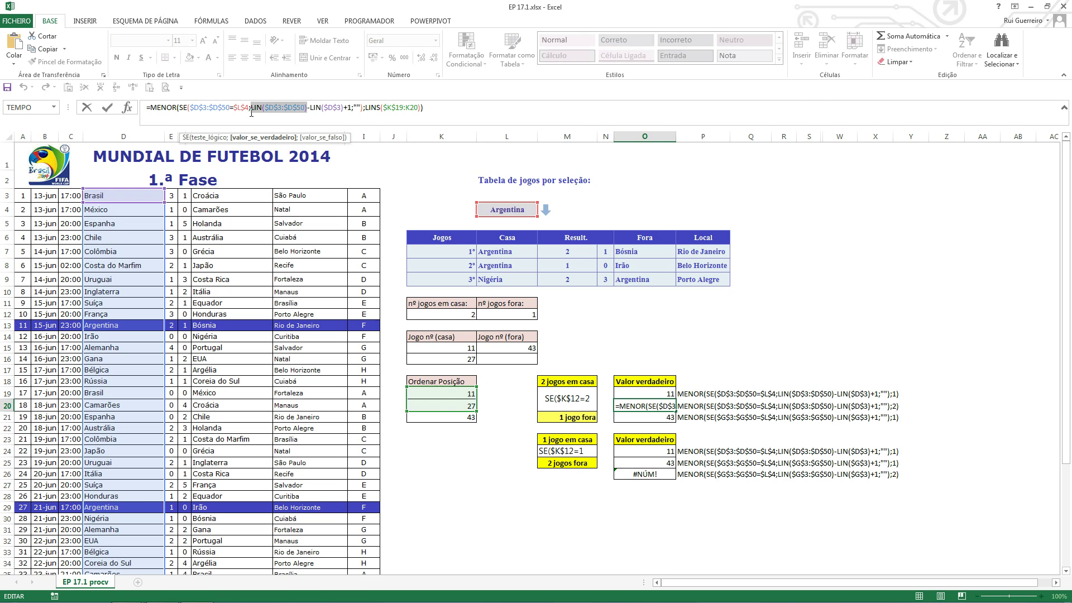
key(F9)
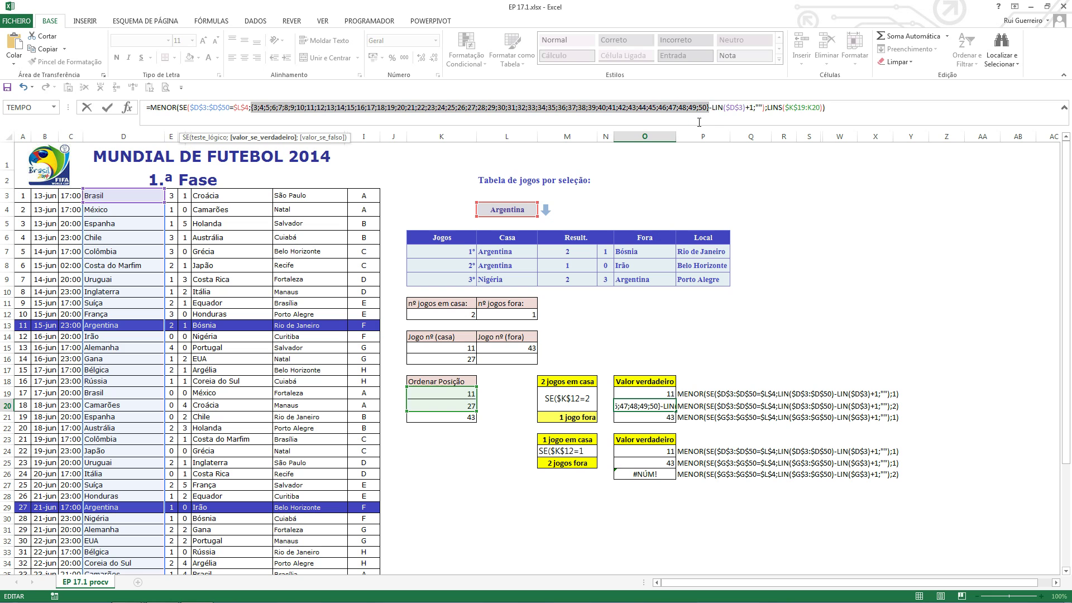
key(ctrl+z)
key(ctrl+shift+Return)
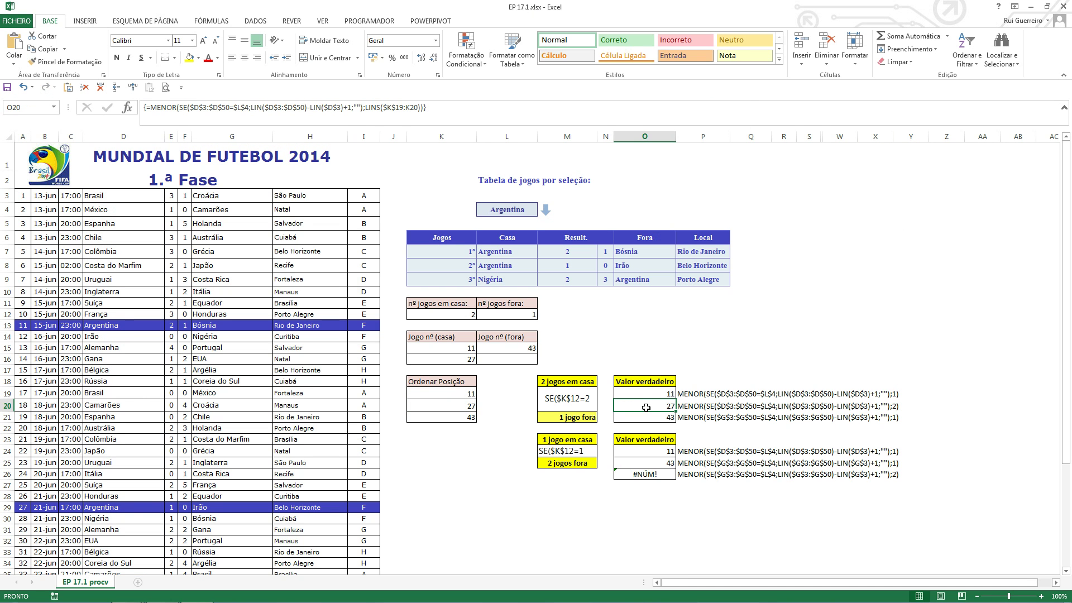
click(592, 418)
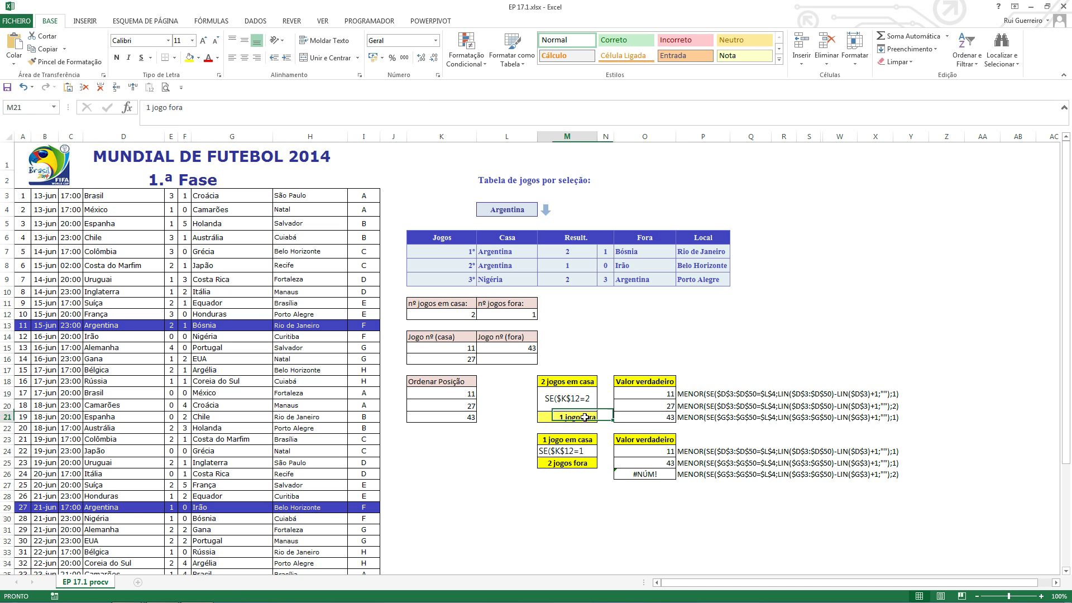
- Compare the O21 away-game formula with the one in L15, and review the one- and two-home-game conditions against K12
click(647, 420)
click(590, 419)
click(518, 348)
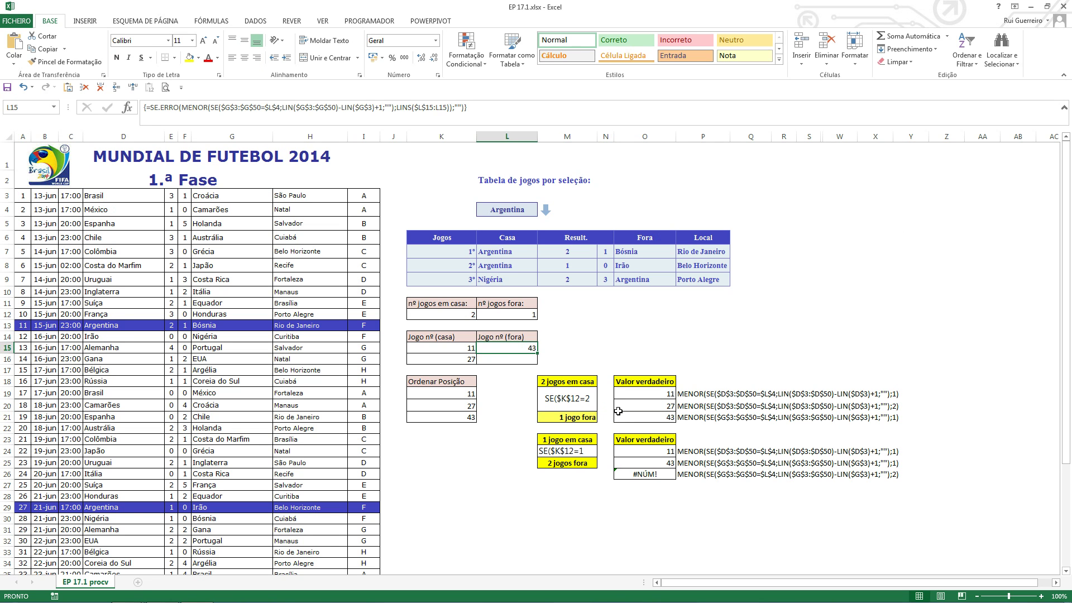
click(628, 417)
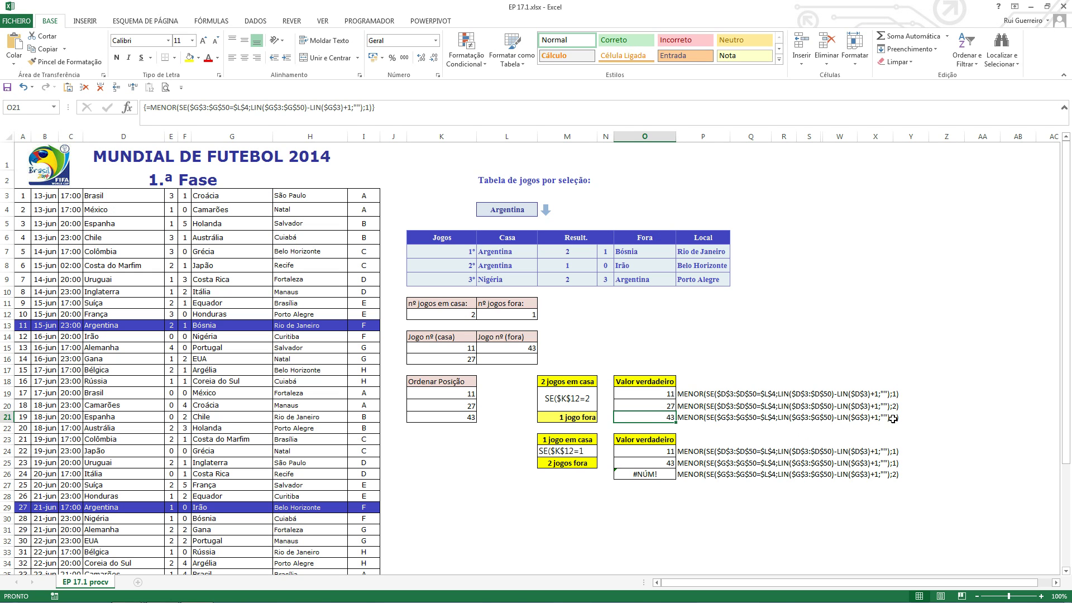
click(519, 347)
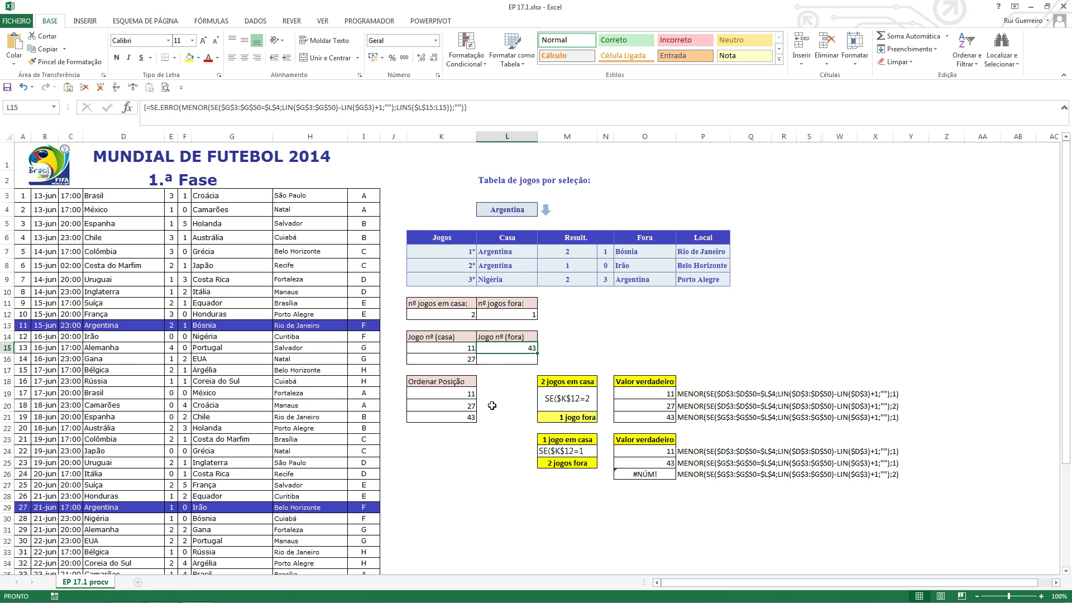
click(583, 440)
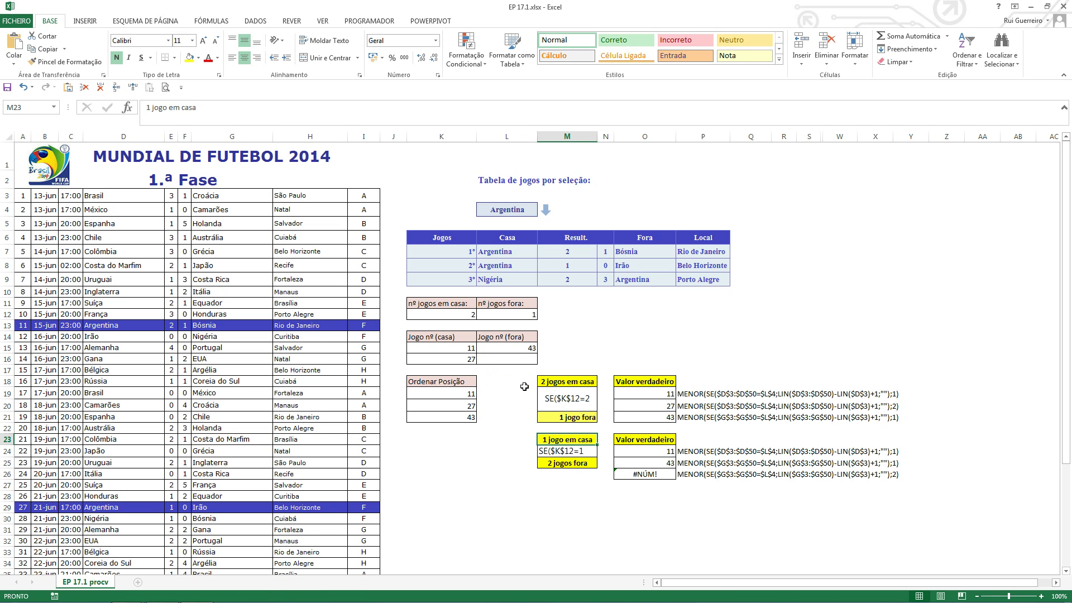
click(577, 400)
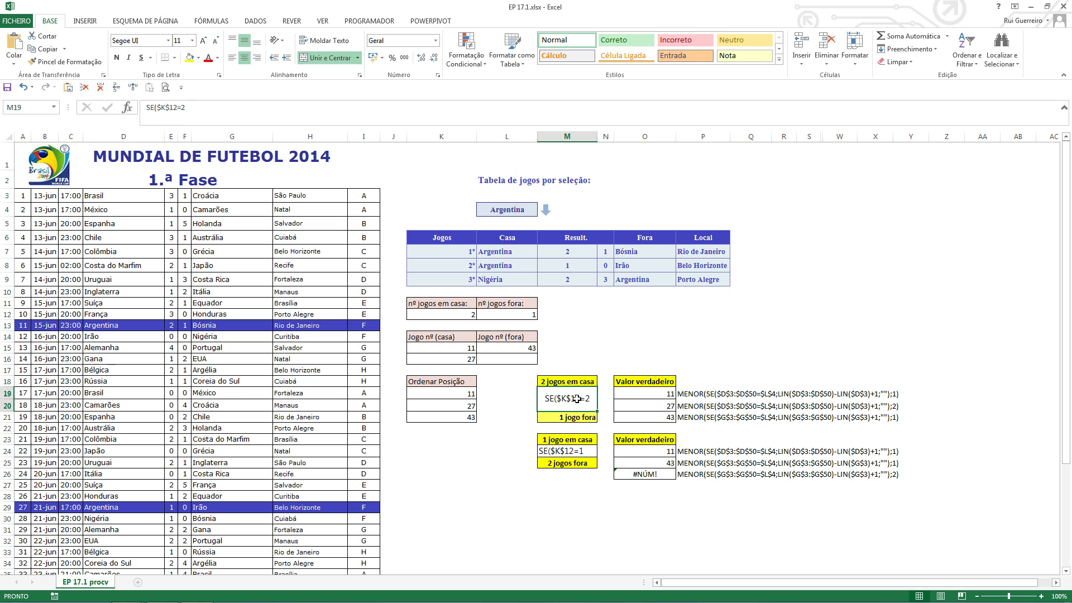
click(445, 316)
- Change the selected team in L4 to Argélia
click(508, 210)
click(541, 211)
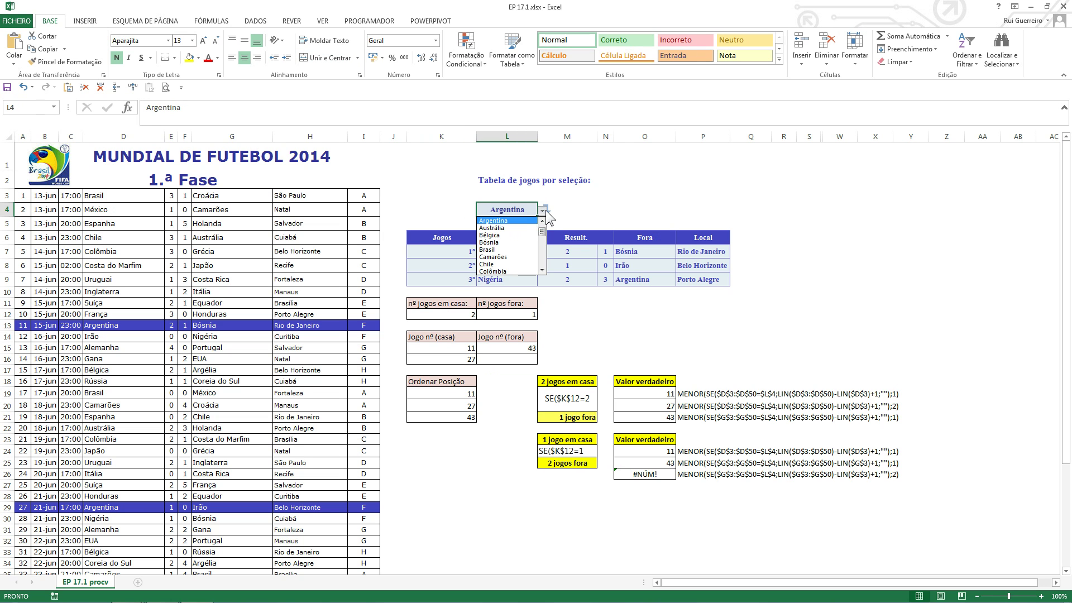
drag(544, 233, 543, 228)
click(513, 220)
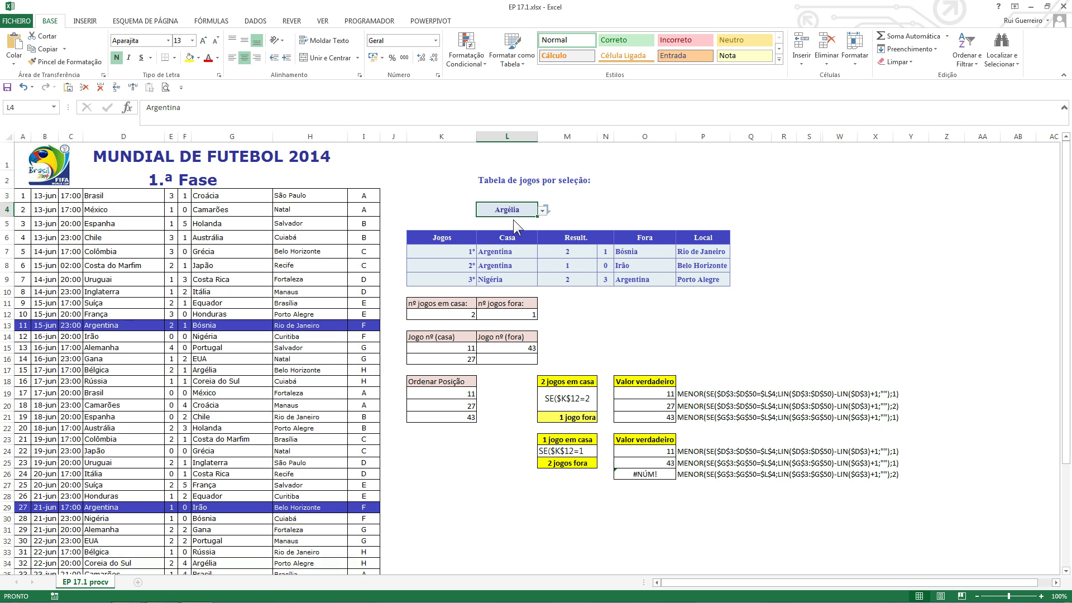
- Check the two-home-games formulas in O19:O21 against the home game count in K12 and the ordered positions in K19:K21
click(642, 407)
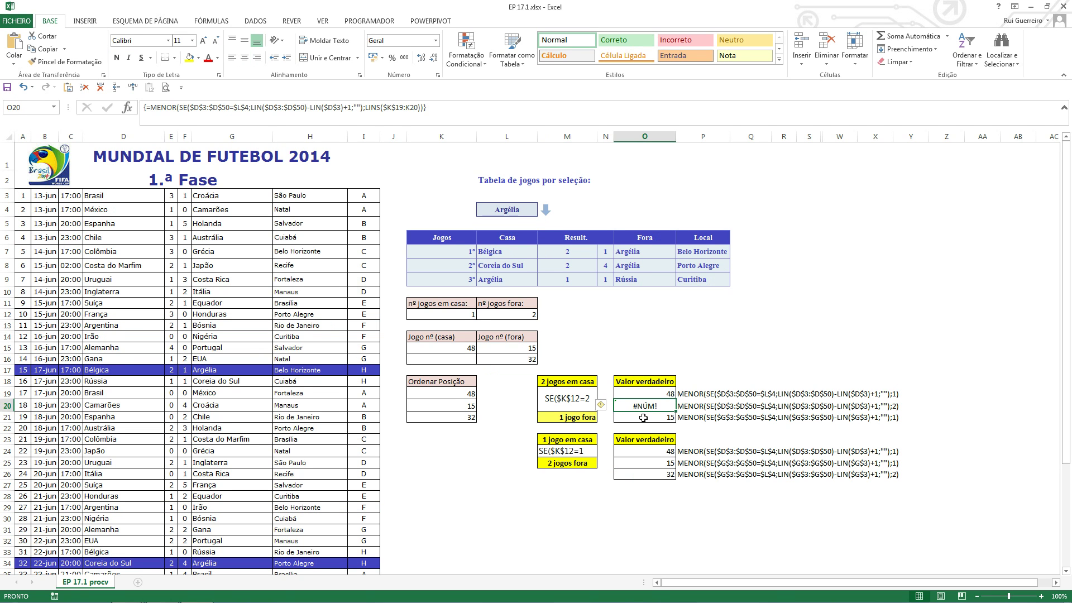
click(475, 316)
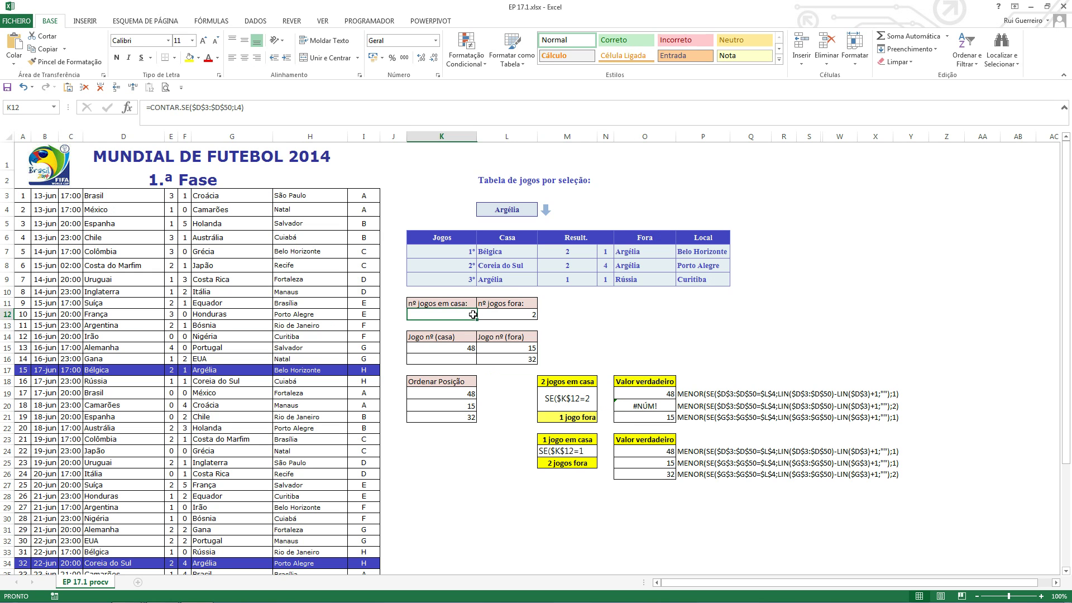
click(630, 396)
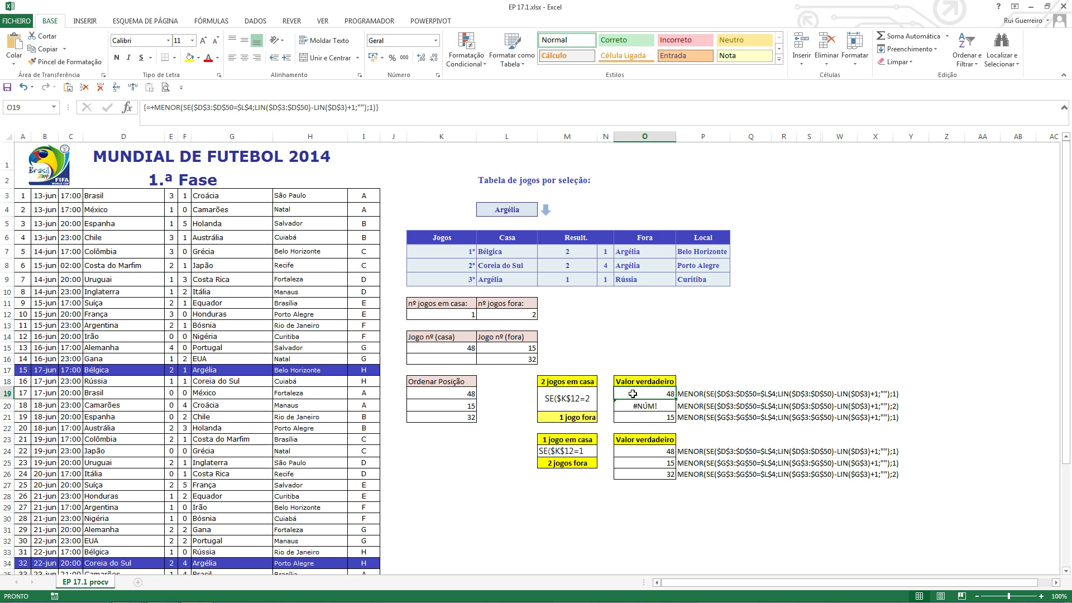
click(642, 407)
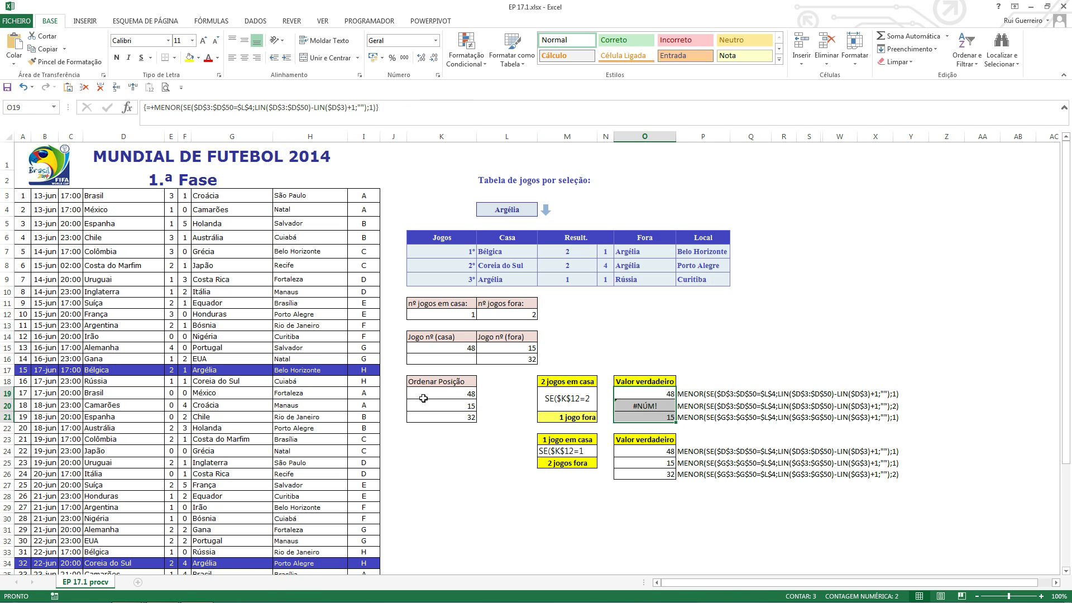
drag(420, 397, 428, 418)
click(644, 411)
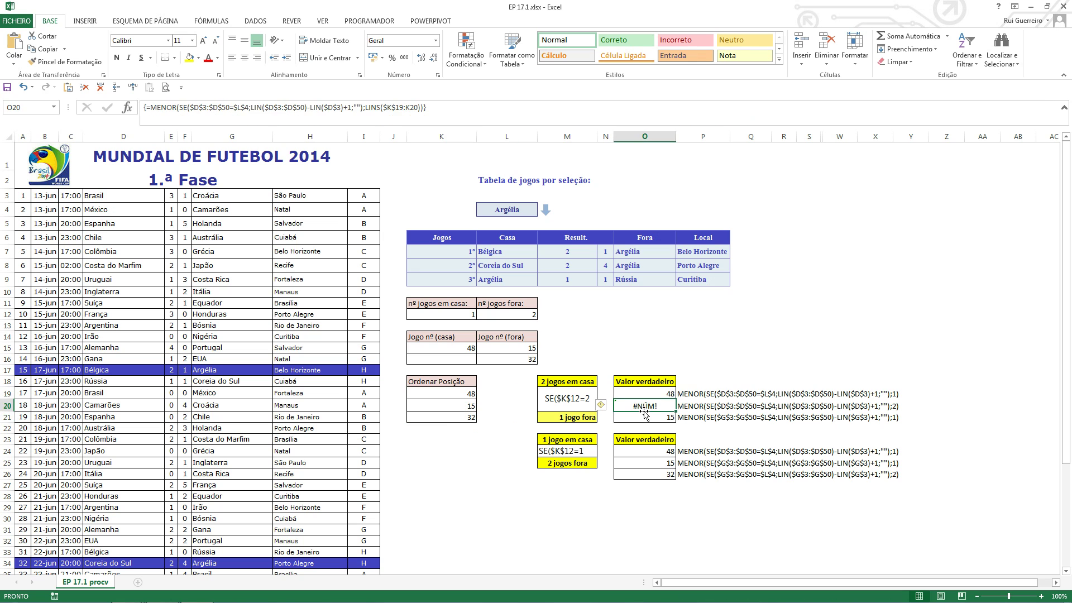
- Examine the SE($K$12=1 case and its formulas in O24:O26, relating the away-game ones to the teams in column G
click(574, 441)
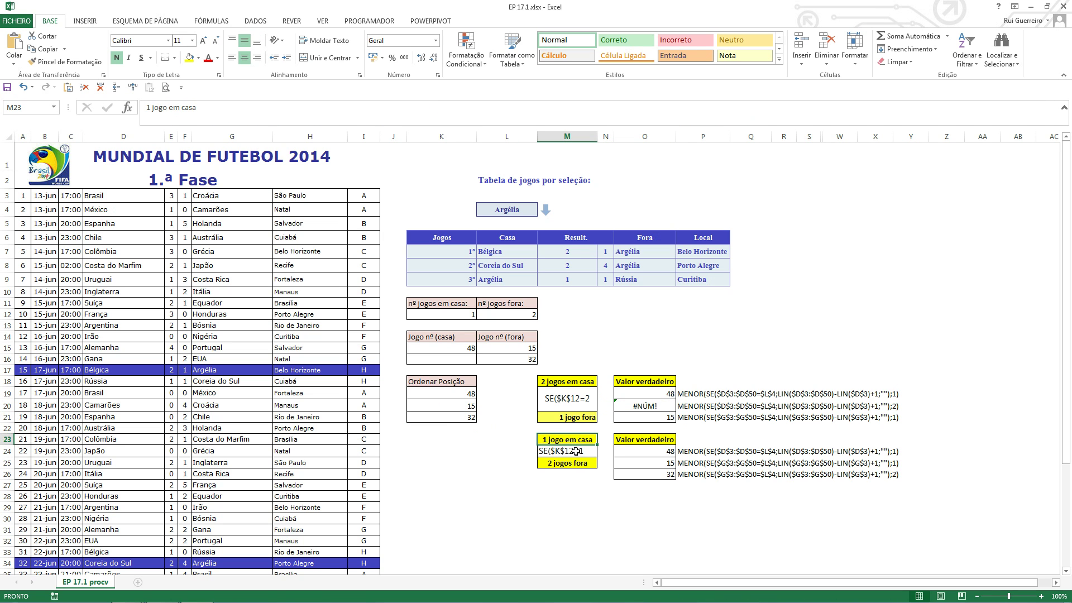
click(574, 451)
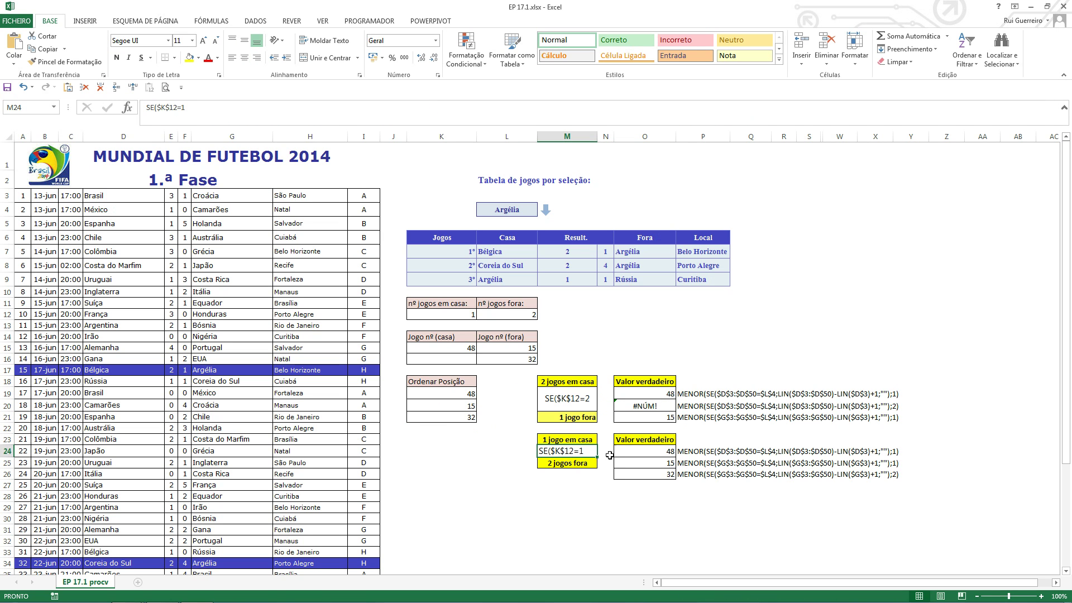
click(662, 454)
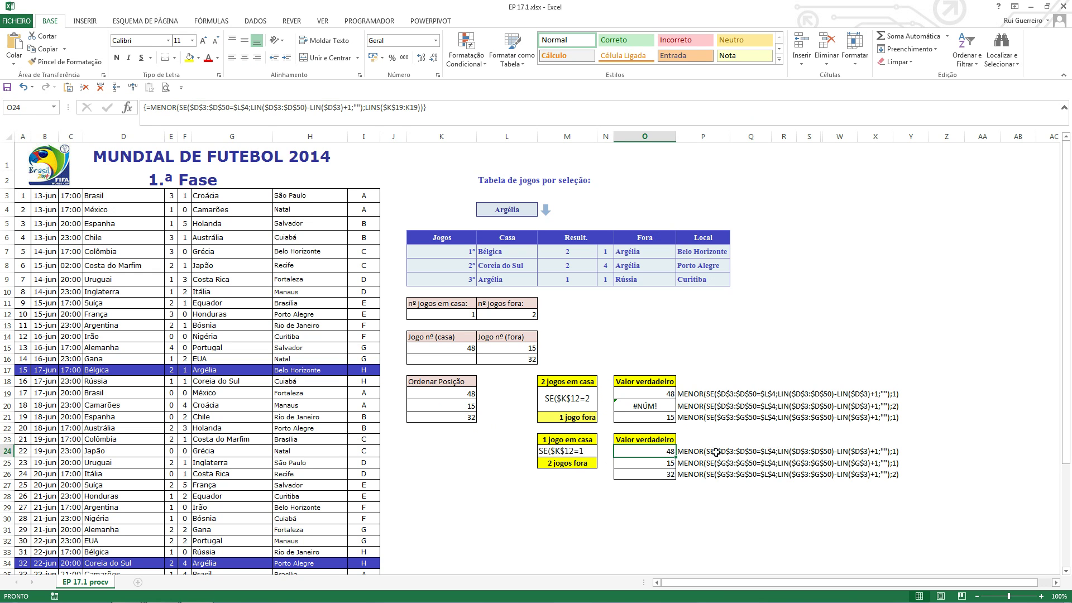
click(696, 453)
click(684, 393)
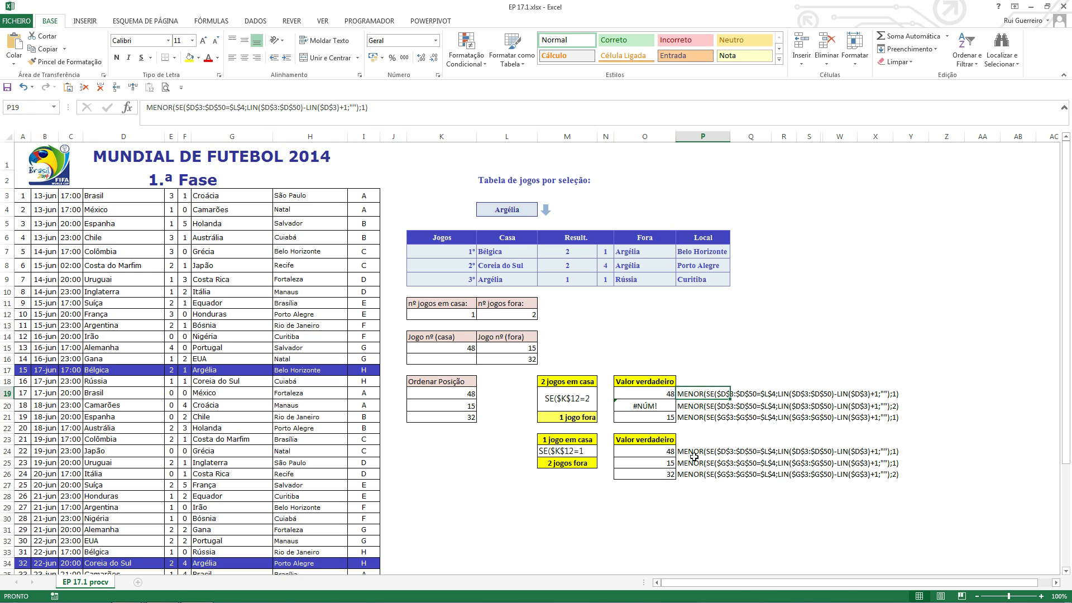
click(664, 464)
click(642, 454)
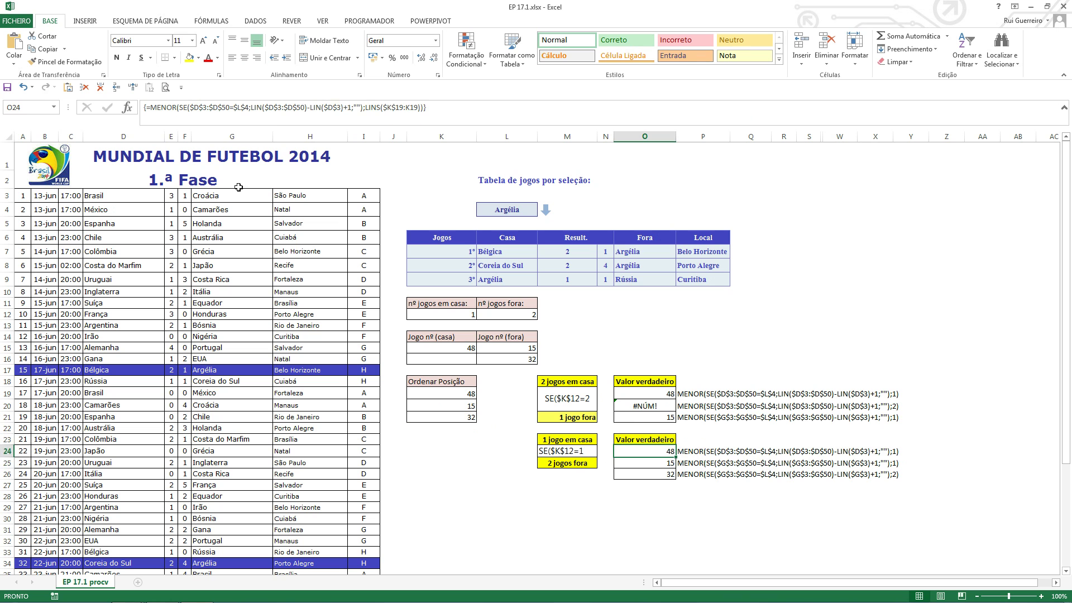
click(664, 463)
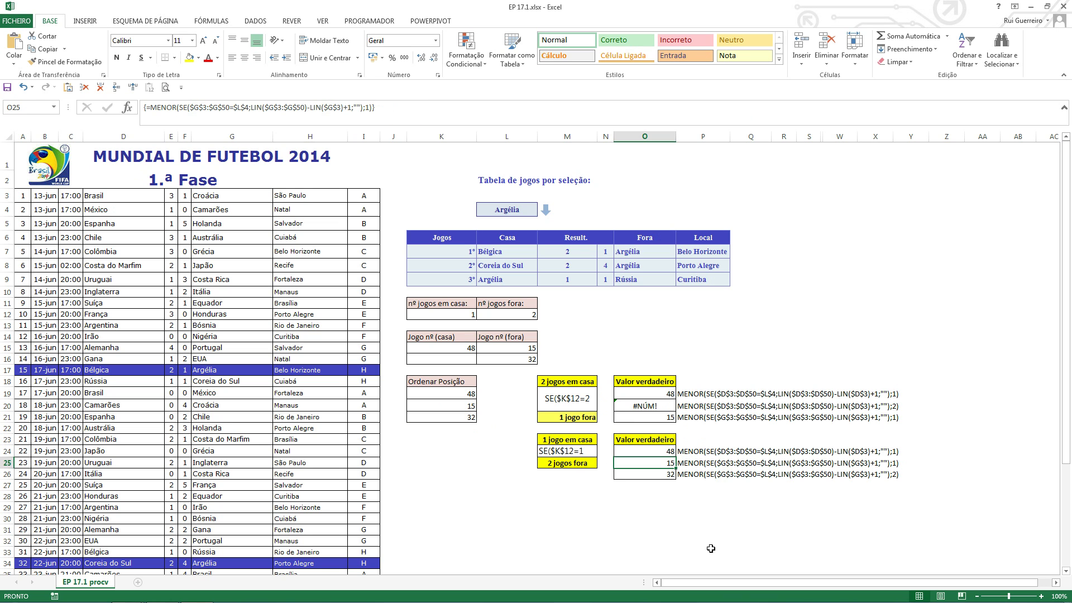
click(246, 136)
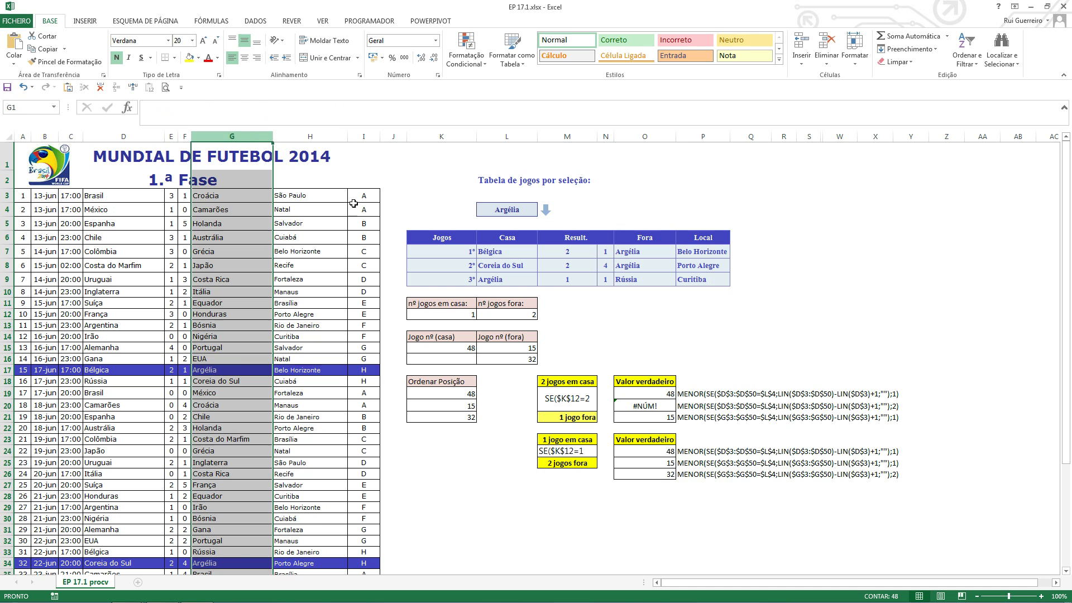
click(670, 473)
click(260, 137)
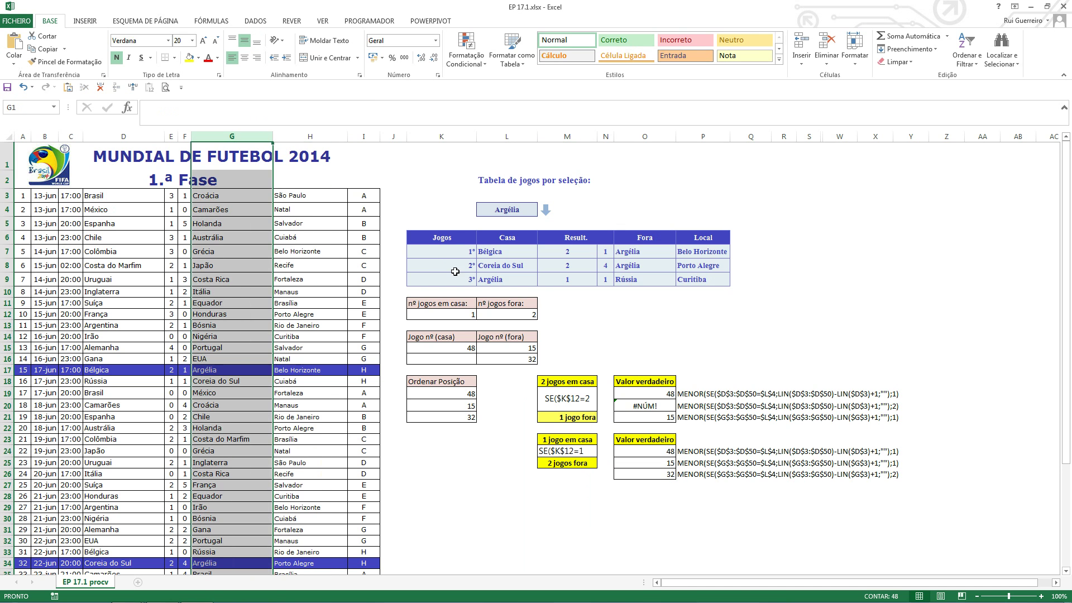
- Inspect the CONTAR.SE formulas that count home and away games in K12 and L12
click(622, 312)
drag(468, 314, 498, 319)
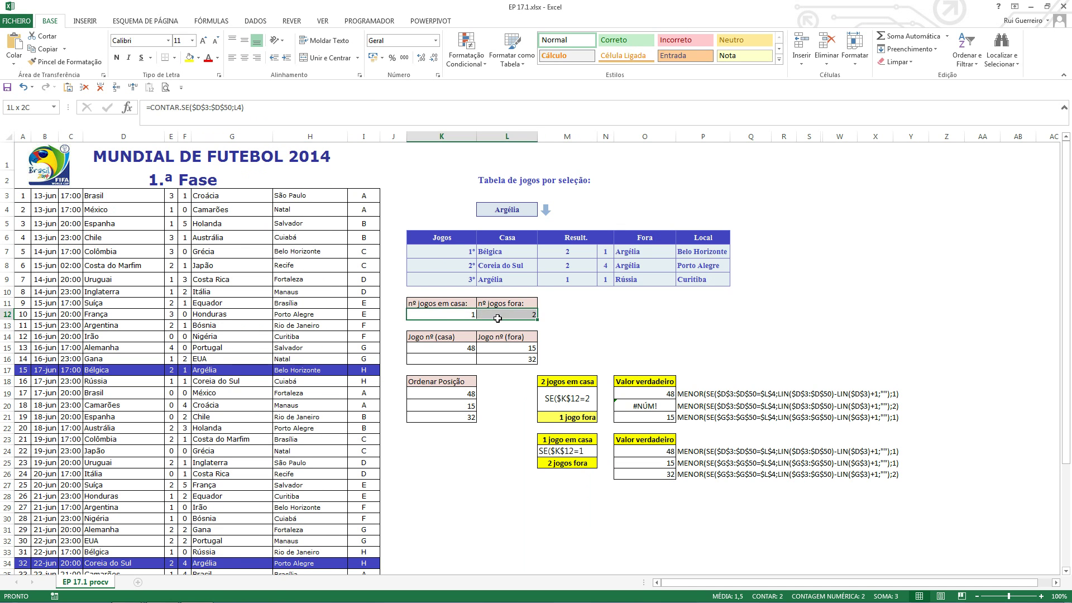
click(465, 313)
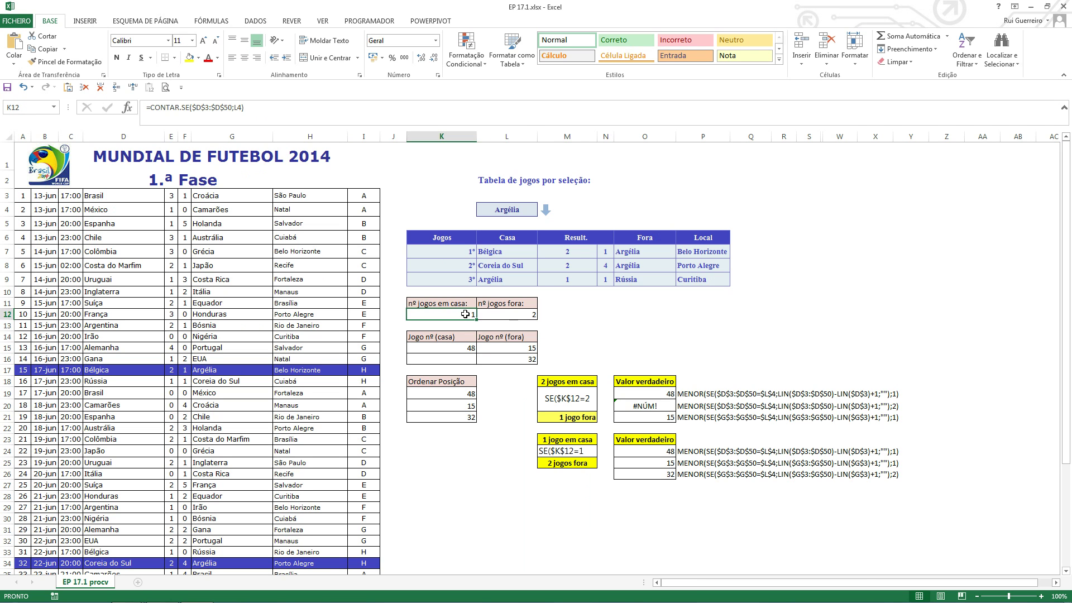
click(501, 317)
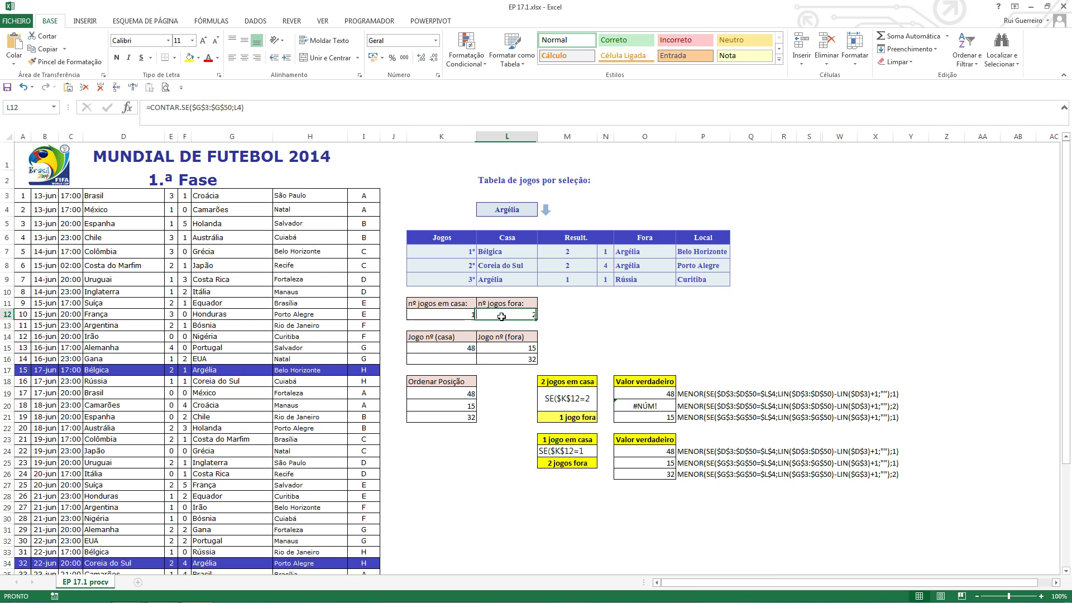
click(458, 312)
click(519, 313)
click(651, 496)
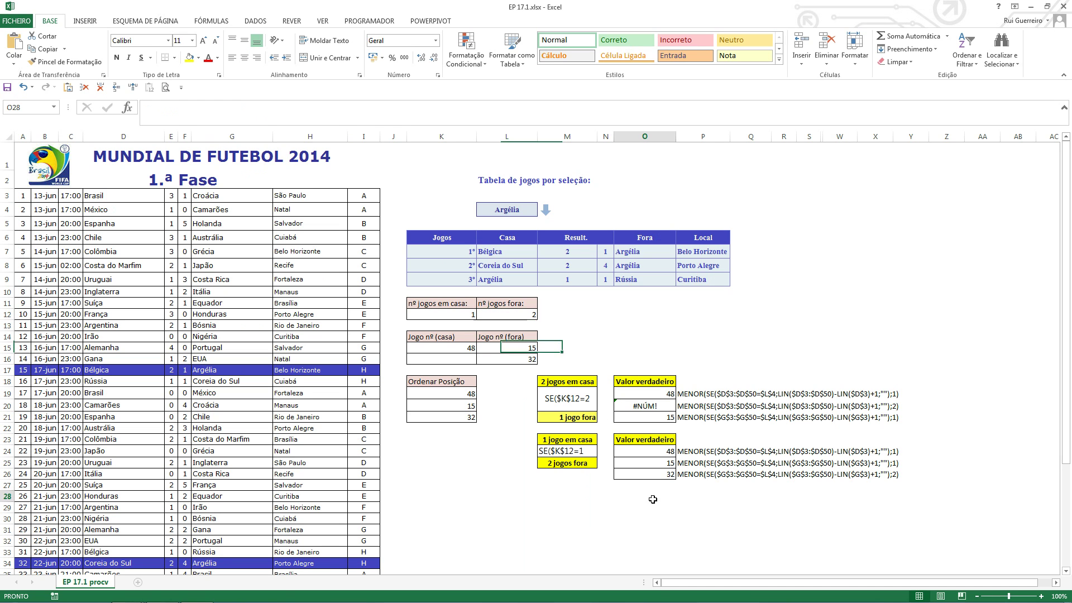
- Compare the one-home-game results in O24:O26 and the O20 formula with the combined SE.ERRO formulas in K19:K21
click(659, 472)
drag(657, 451, 662, 475)
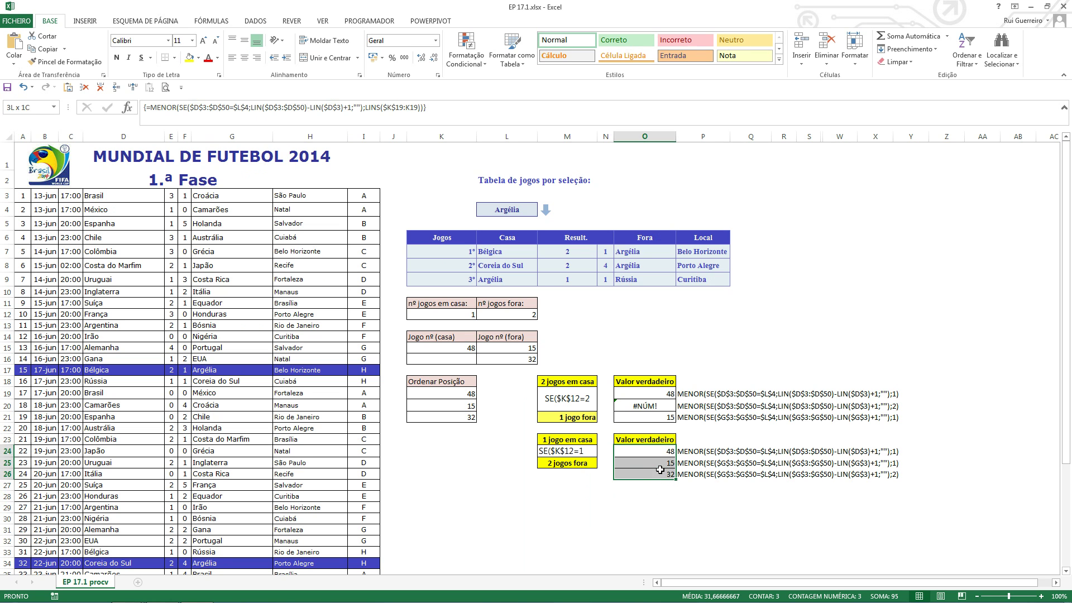
click(668, 488)
drag(468, 395, 469, 414)
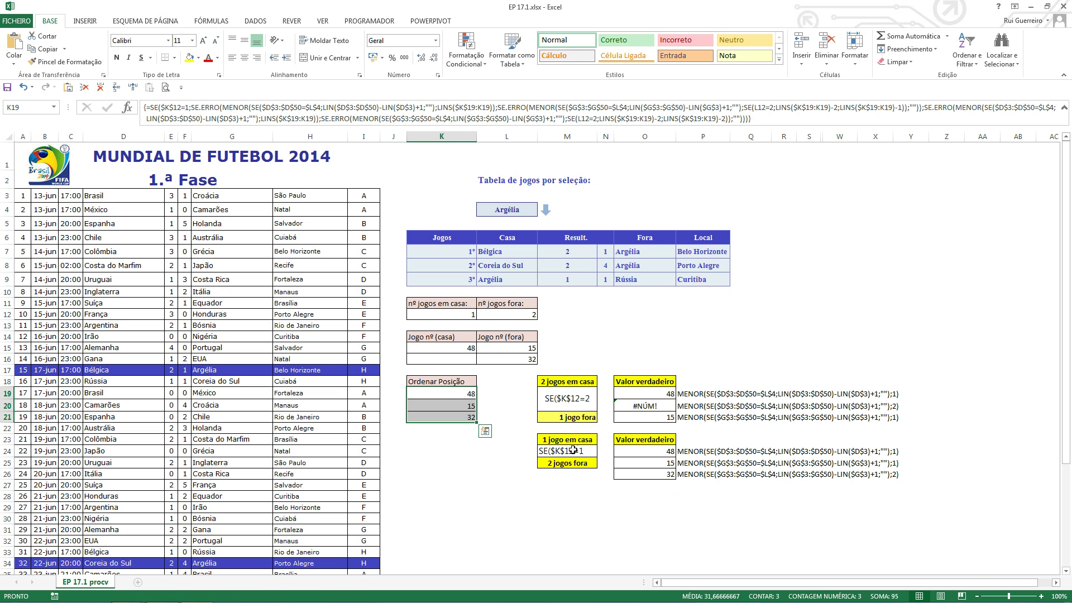
click(643, 484)
click(645, 407)
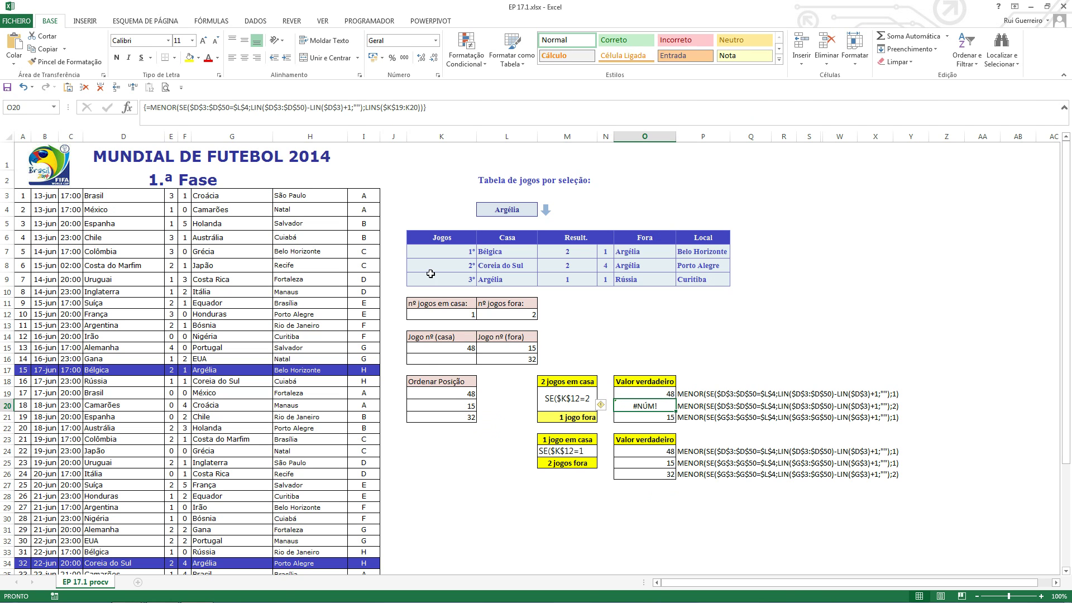
click(451, 394)
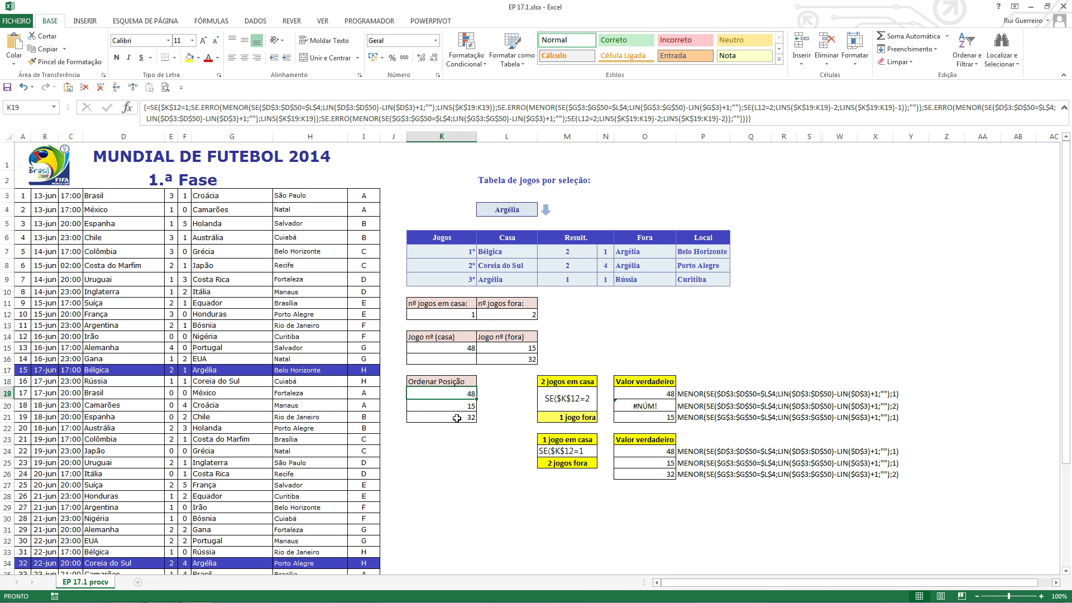
drag(459, 393, 461, 418)
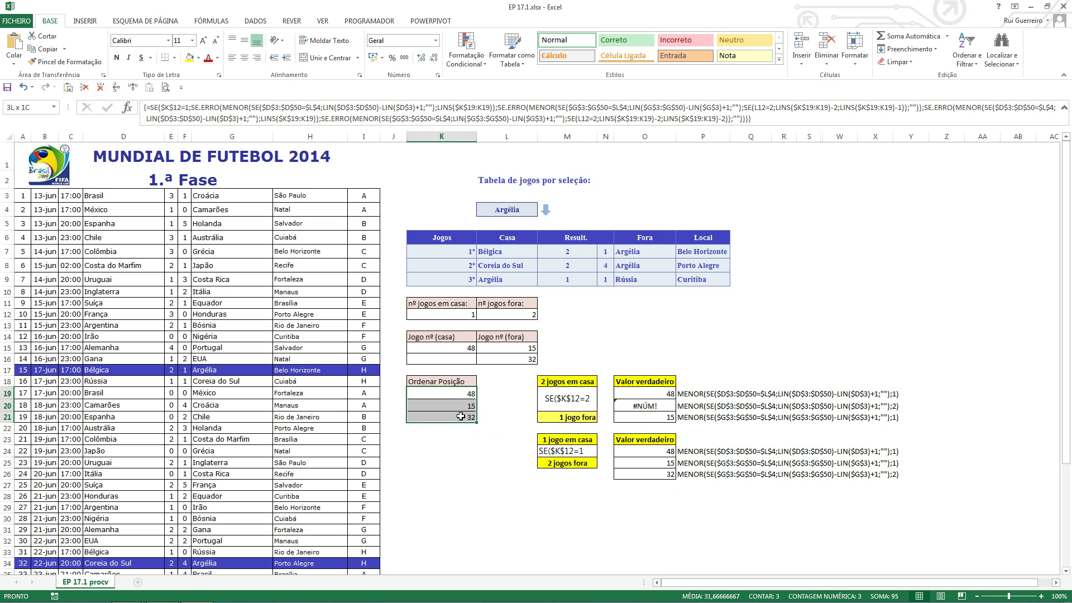
- Review the PROCV formulas in L7 and M7 that fill the selected team's games table from K19:K21
click(511, 210)
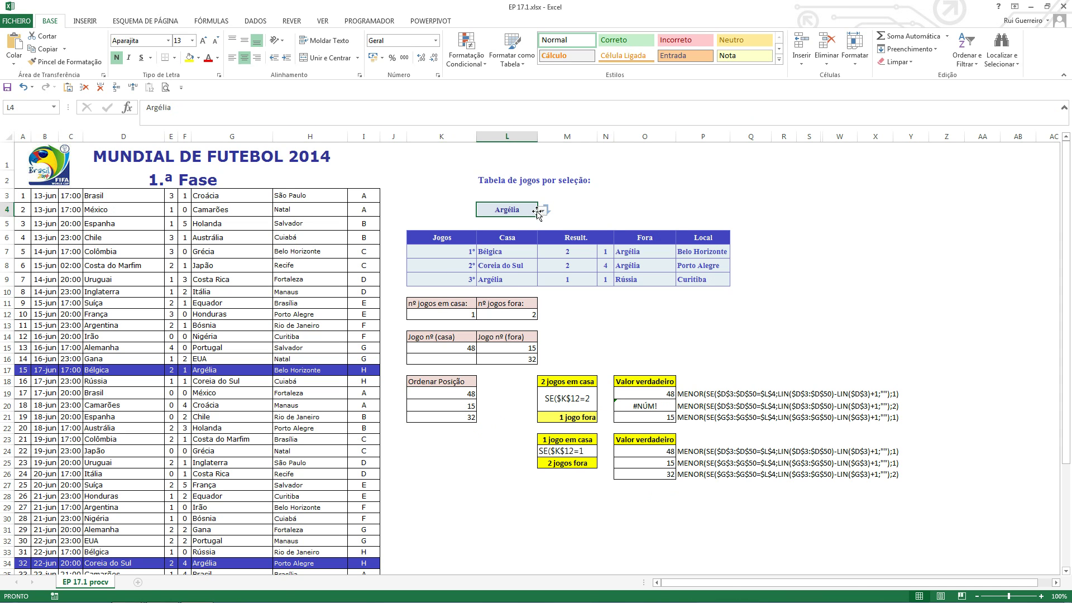
click(605, 336)
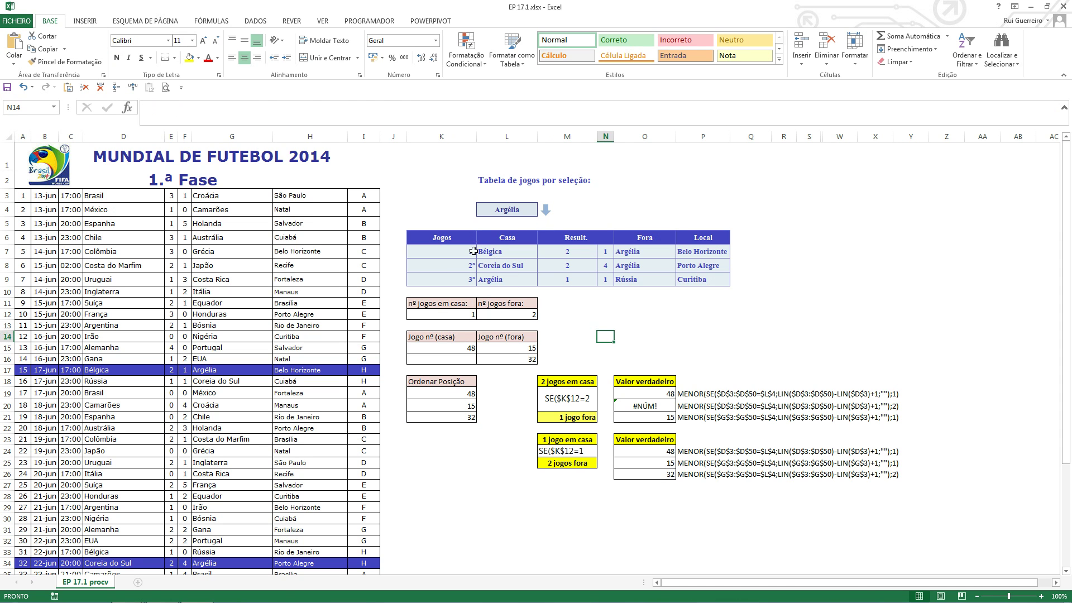
click(492, 254)
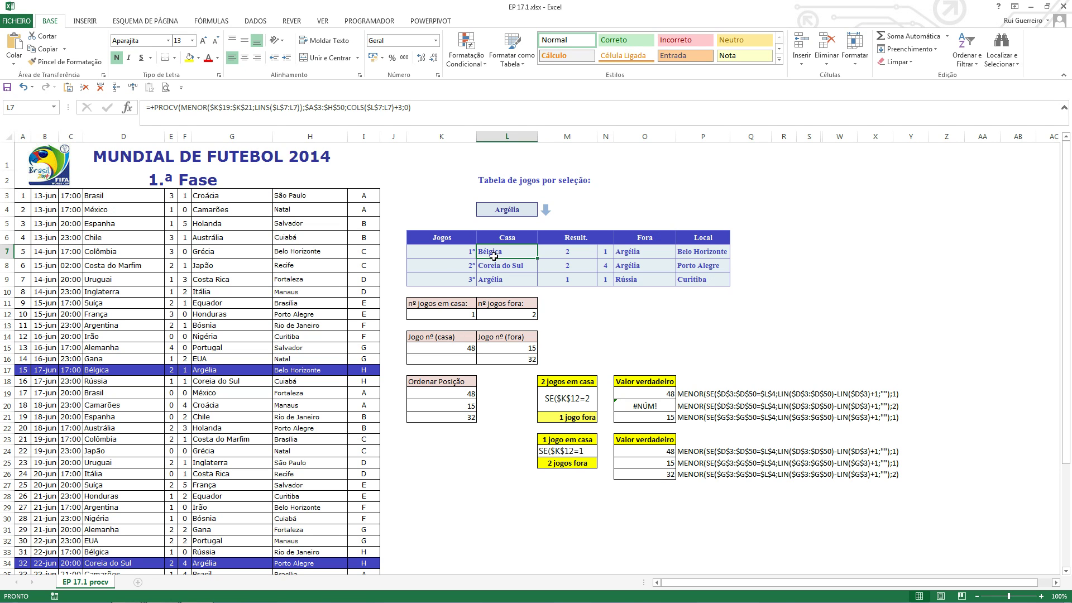
click(450, 254)
click(575, 255)
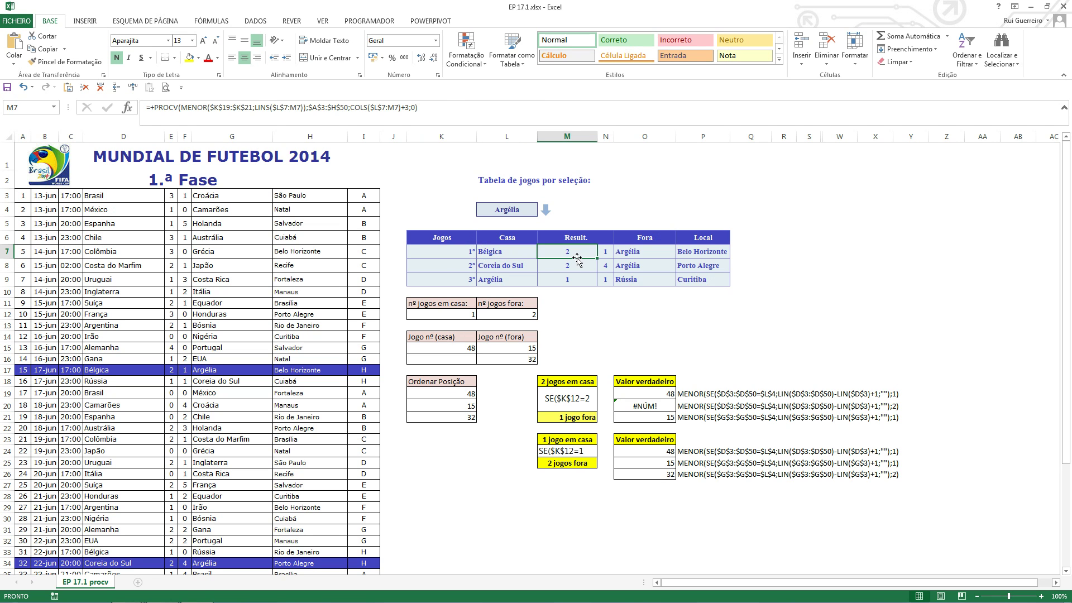
click(504, 253)
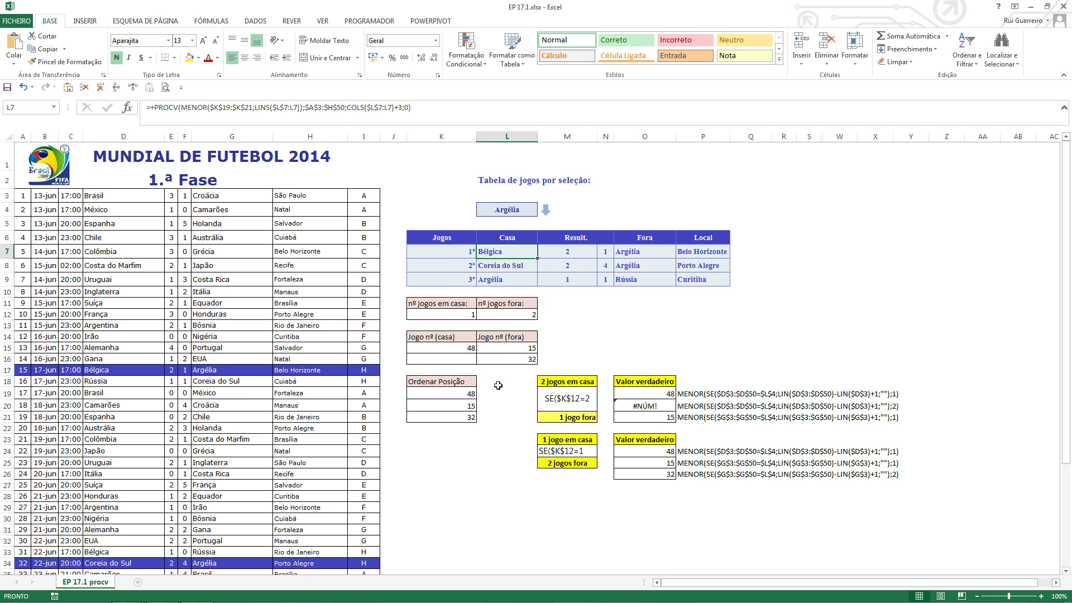
click(499, 406)
click(491, 439)
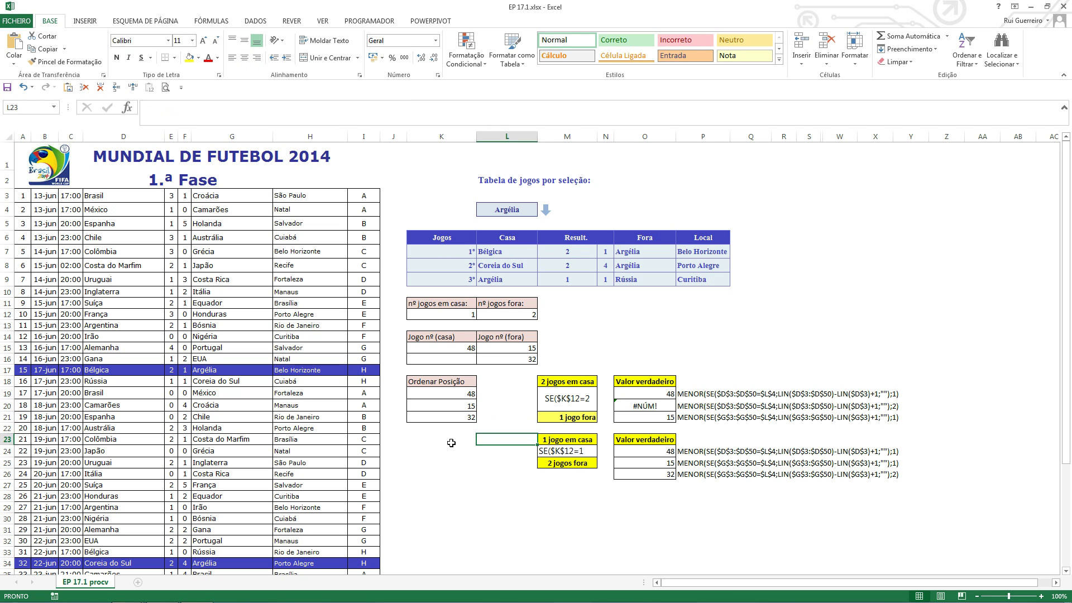